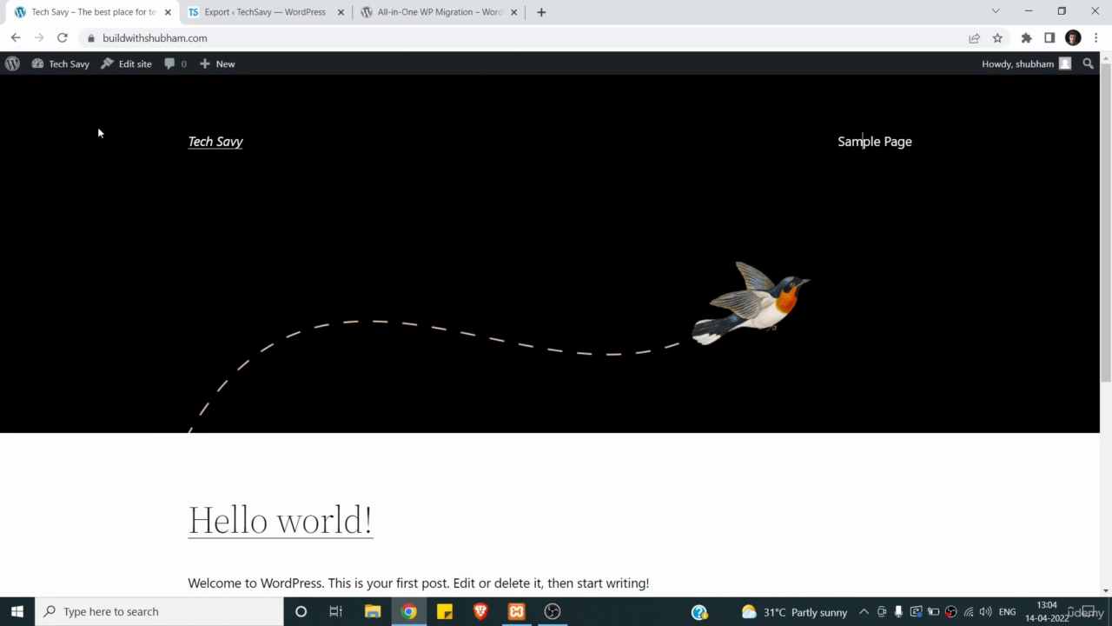
- Open the Tech Savy site's admin Dashboard from the site name in the admin bar
mouse_move(66, 66)
click(62, 94)
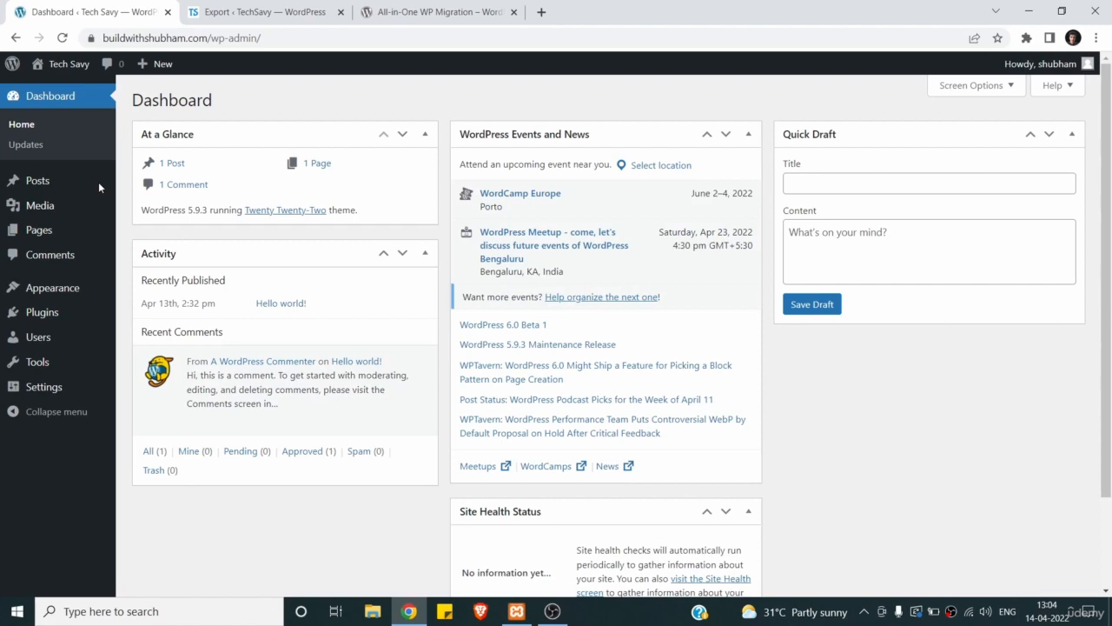
- Search the plugin directory for 'All In One Wp Migrations' from Plugins > Add New
mouse_move(45, 315)
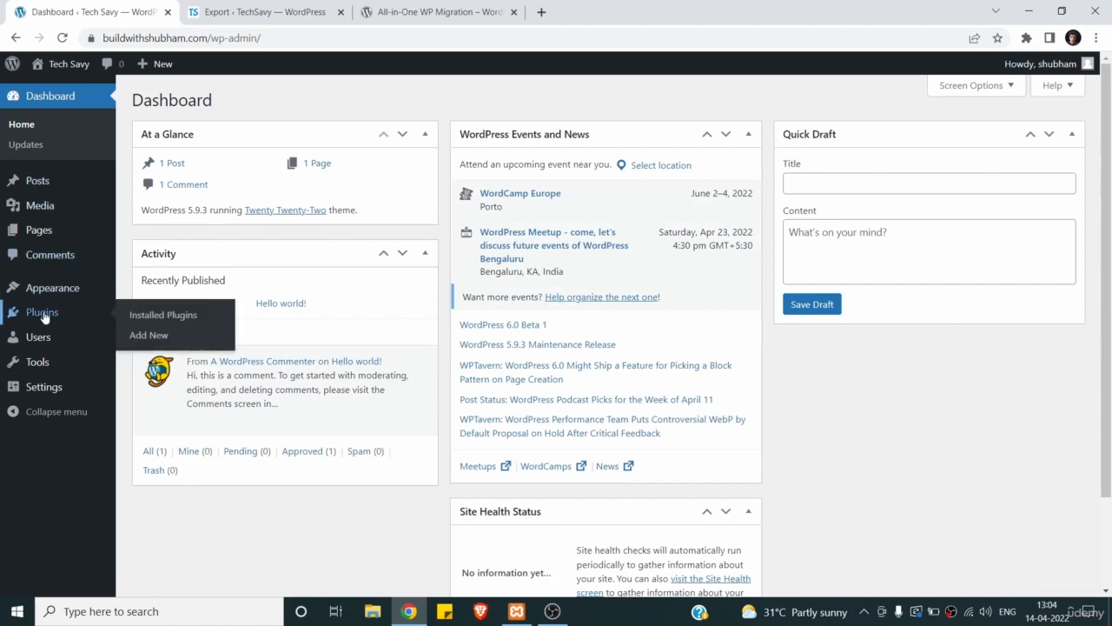
click(148, 338)
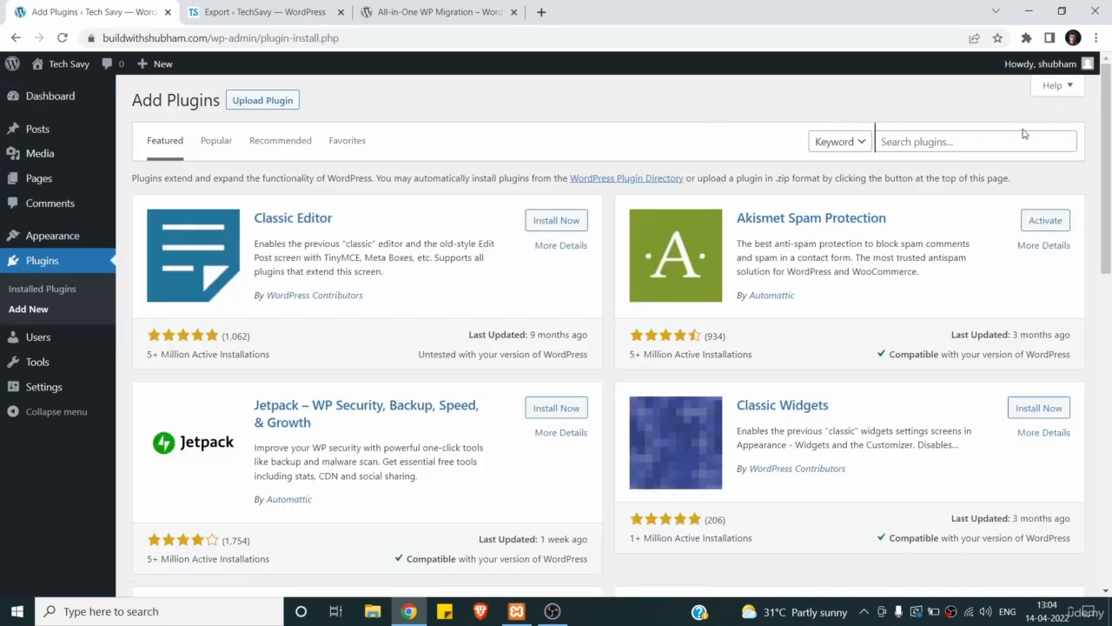
click(1024, 135)
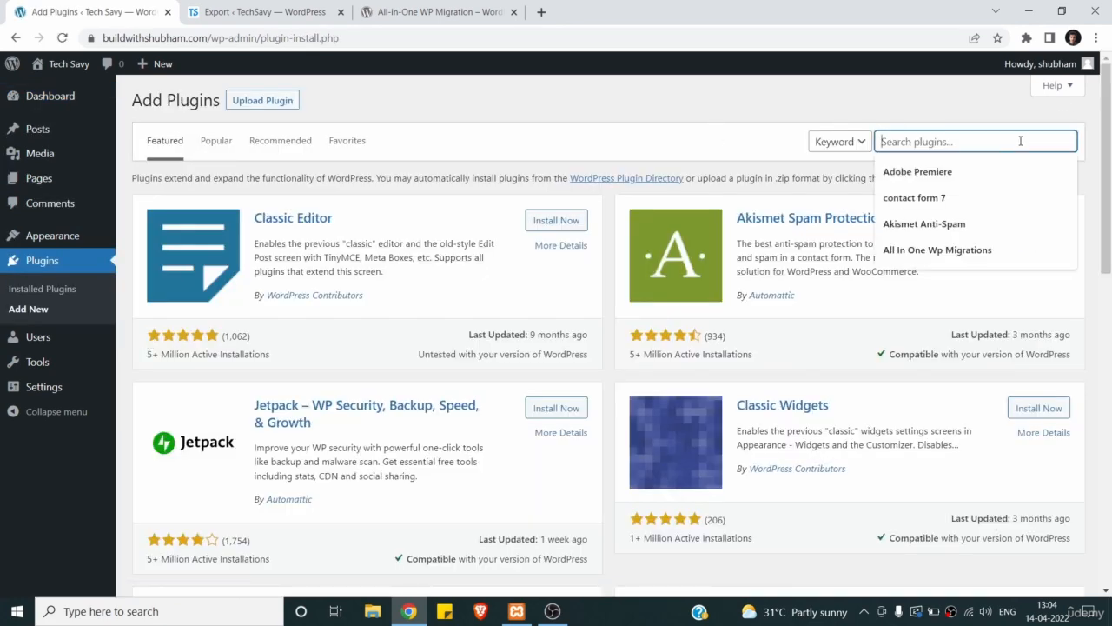
click(1008, 251)
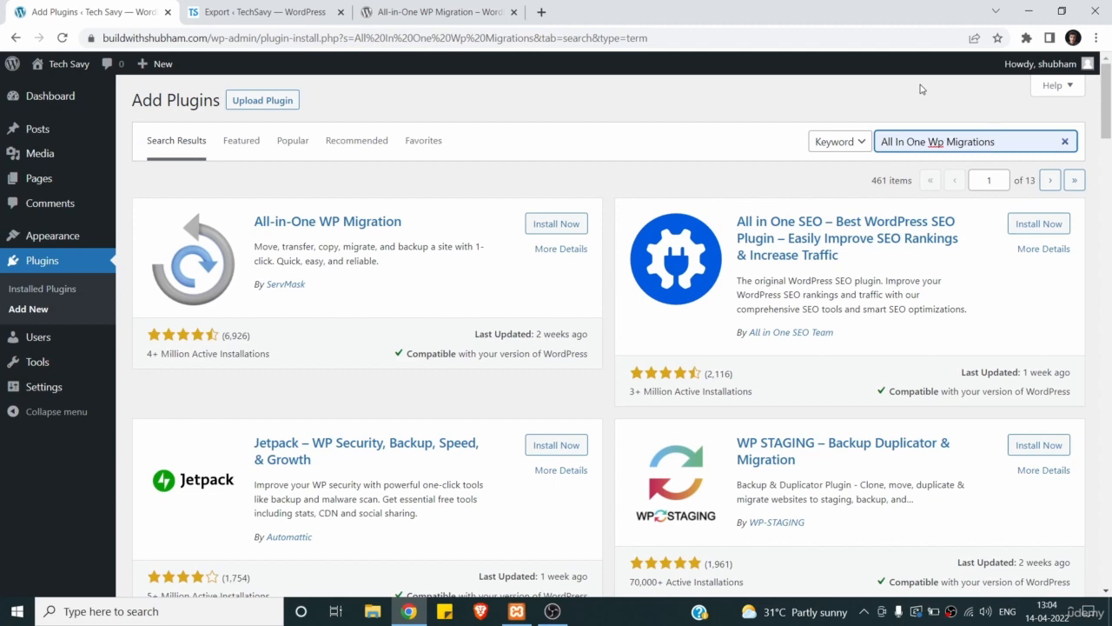
- Install All-in-One WP Migration from the search results and activate it
click(632, 184)
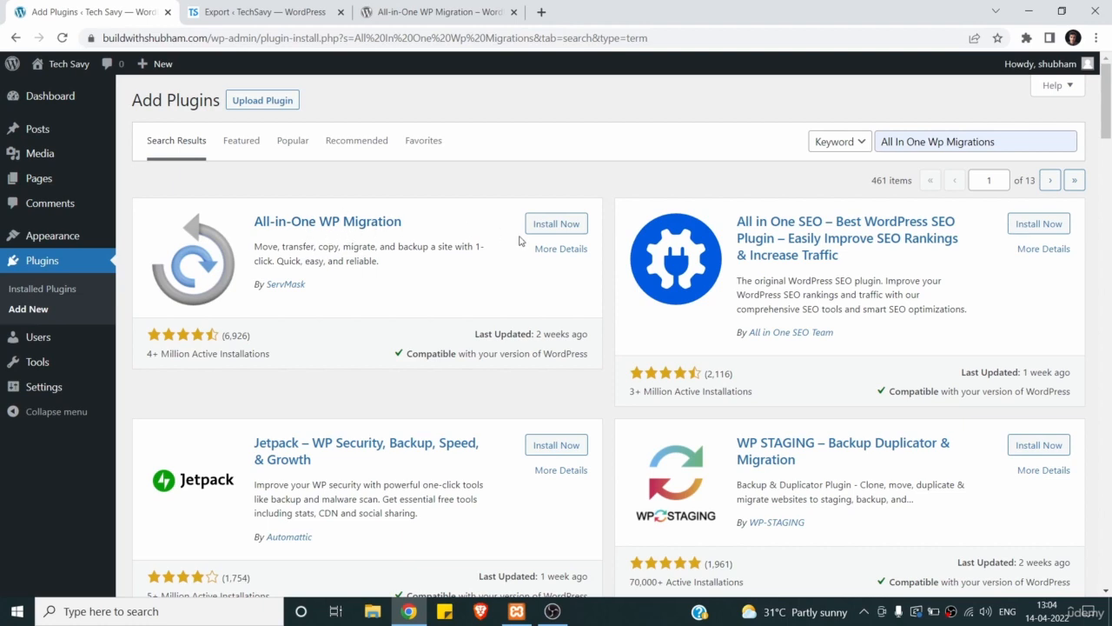
click(542, 224)
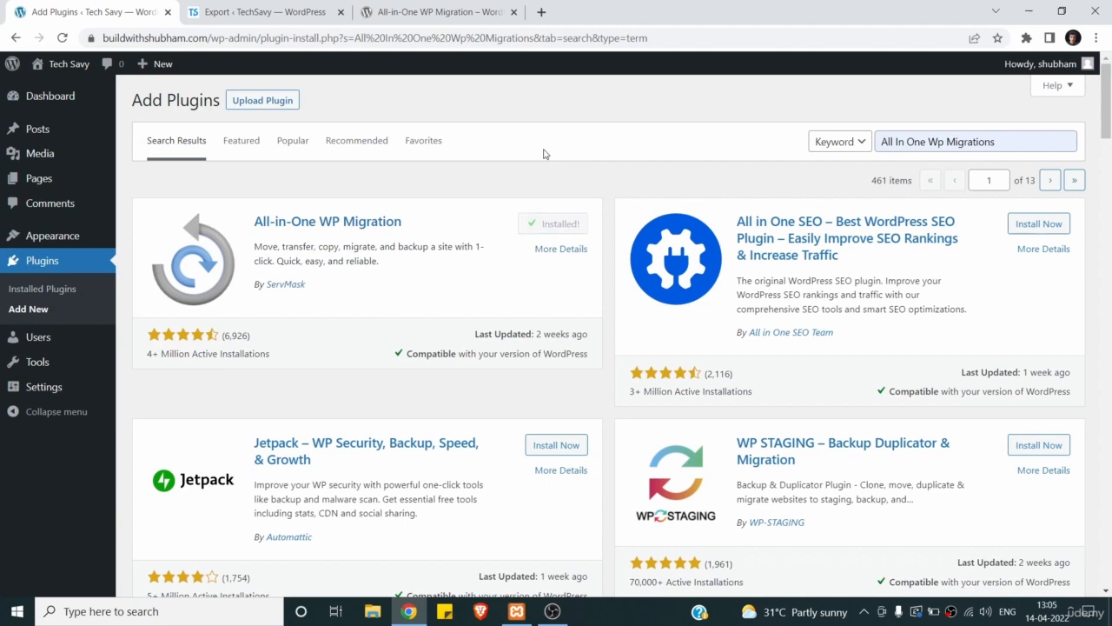
click(567, 229)
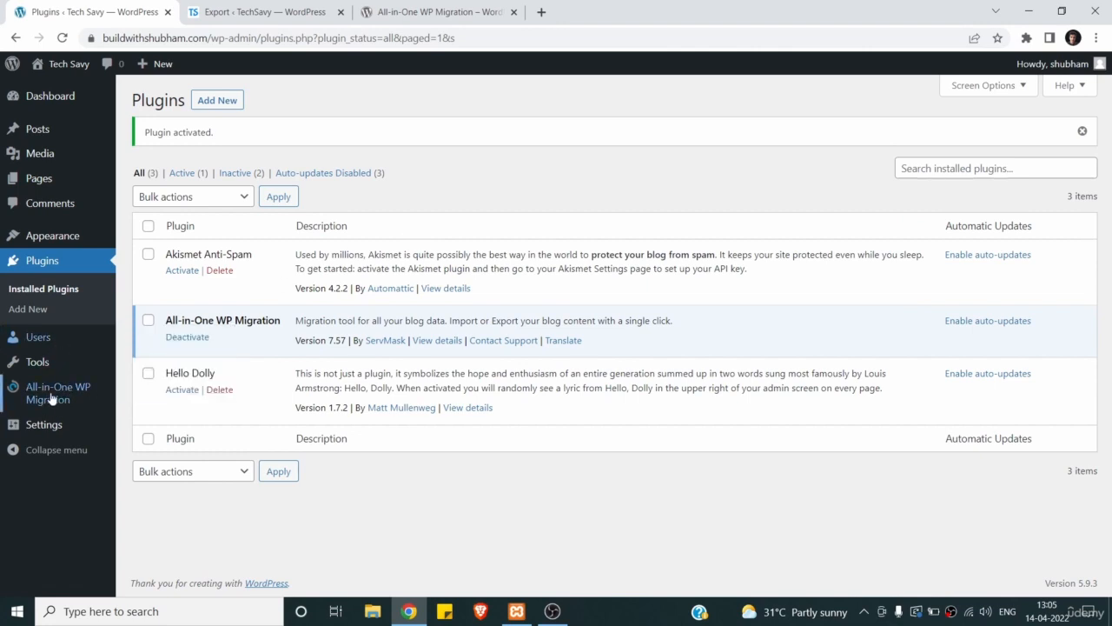
- Open All-in-One WP Migration's Import Site page and expand the IMPORT FROM source list
mouse_move(61, 395)
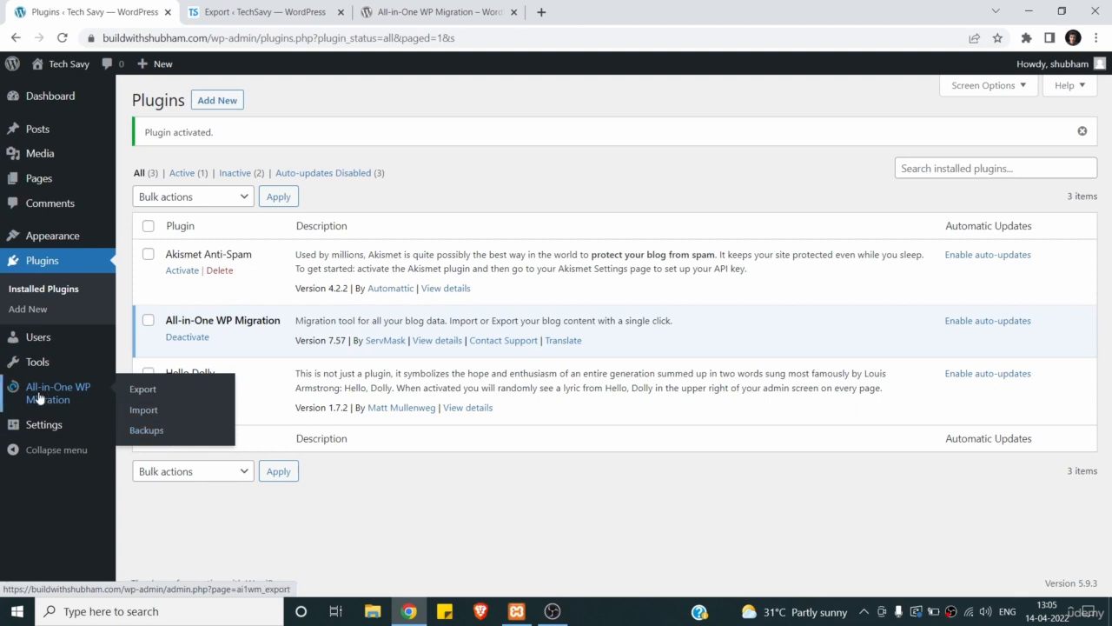
click(160, 412)
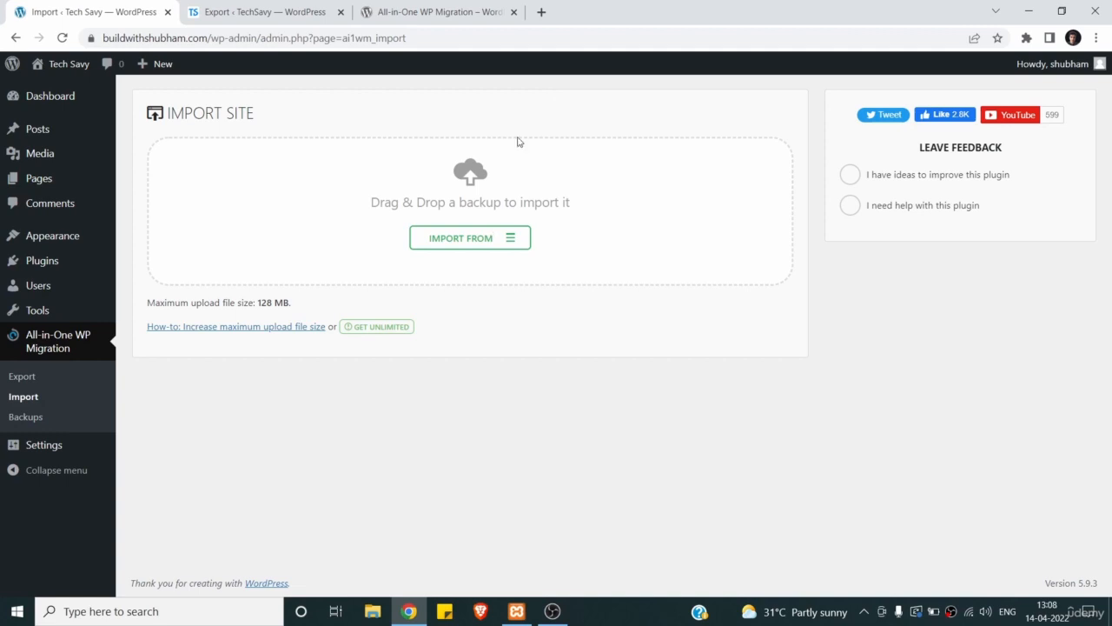
click(488, 239)
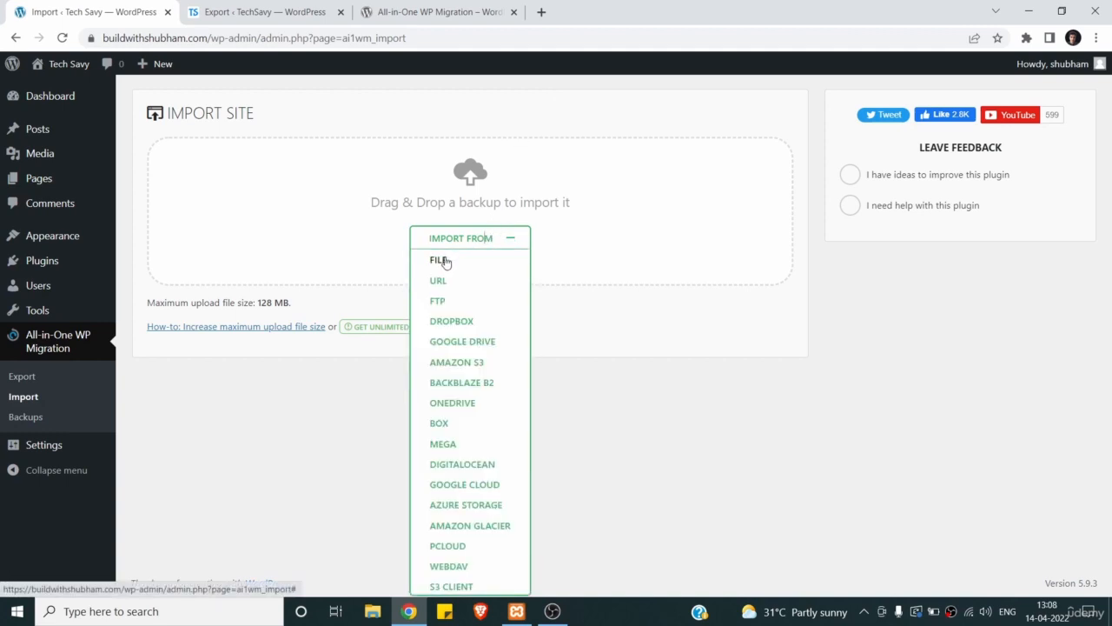
- Upload the localhost-techsavy .wpress backup file from Downloads for import
click(442, 261)
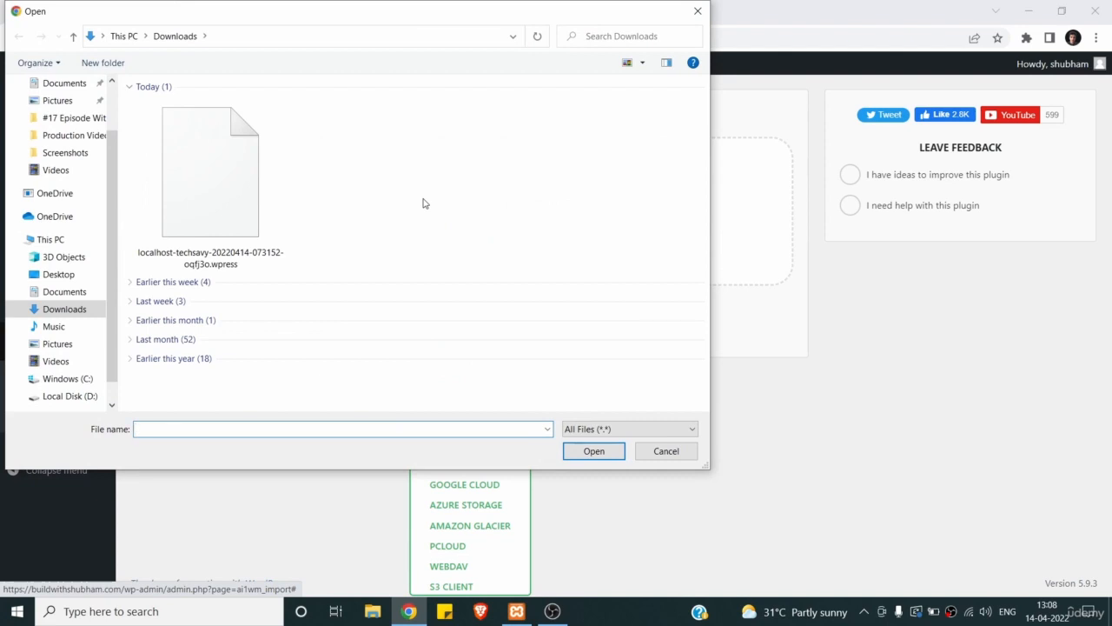
click(243, 174)
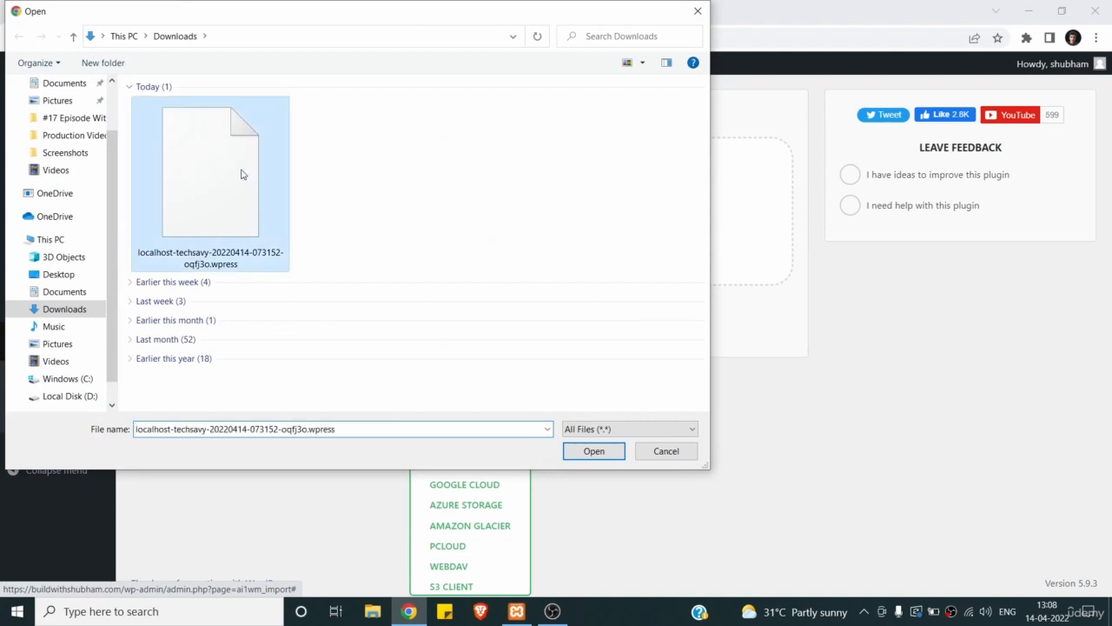
click(591, 454)
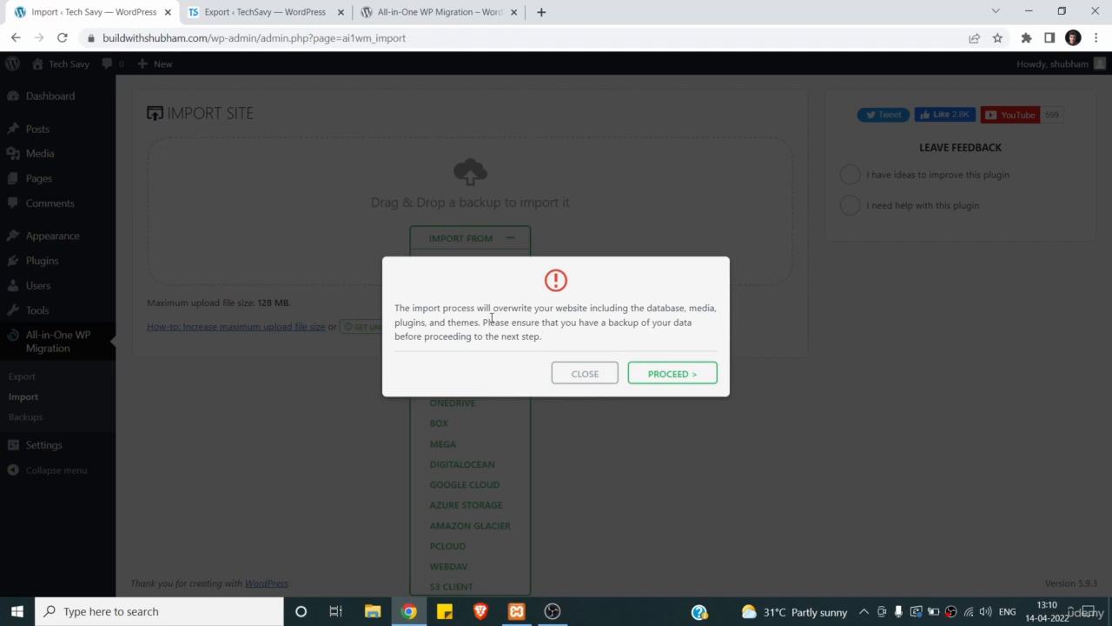
- Proceed with the overwrite, finish the import, and reload the admin page
click(659, 374)
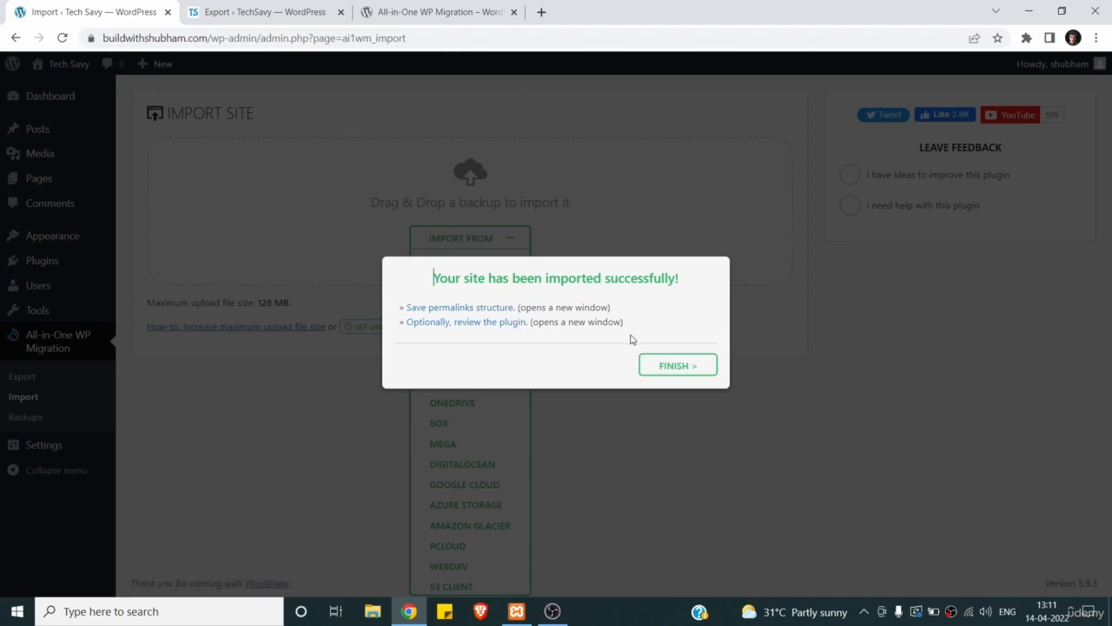
click(676, 367)
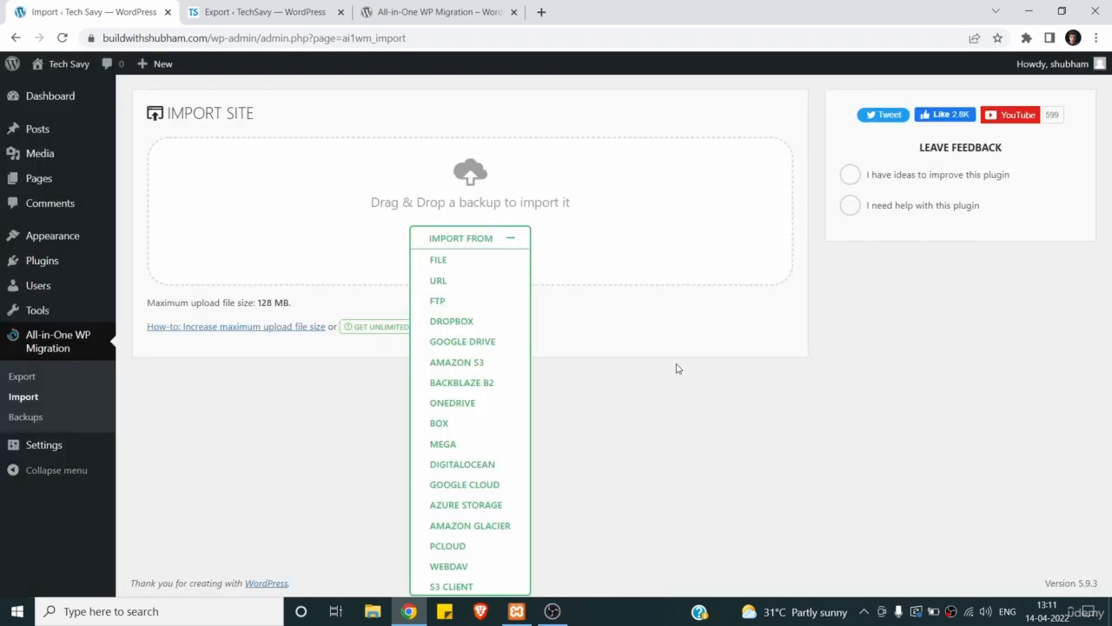
click(66, 40)
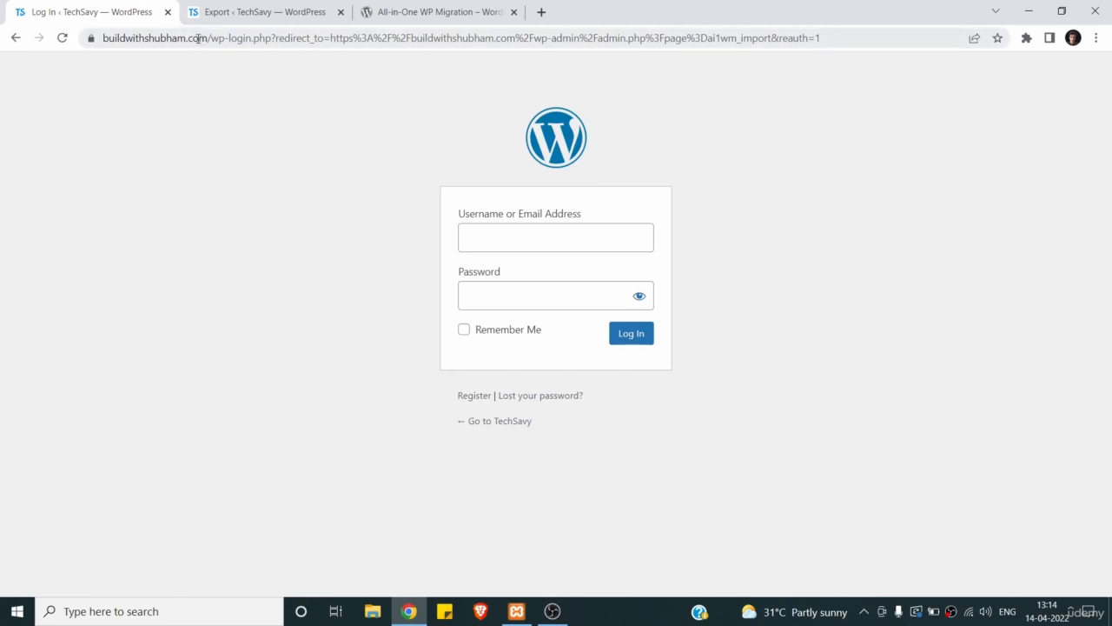
- Sign in with the original local account's username and password, checking the password first
click(252, 12)
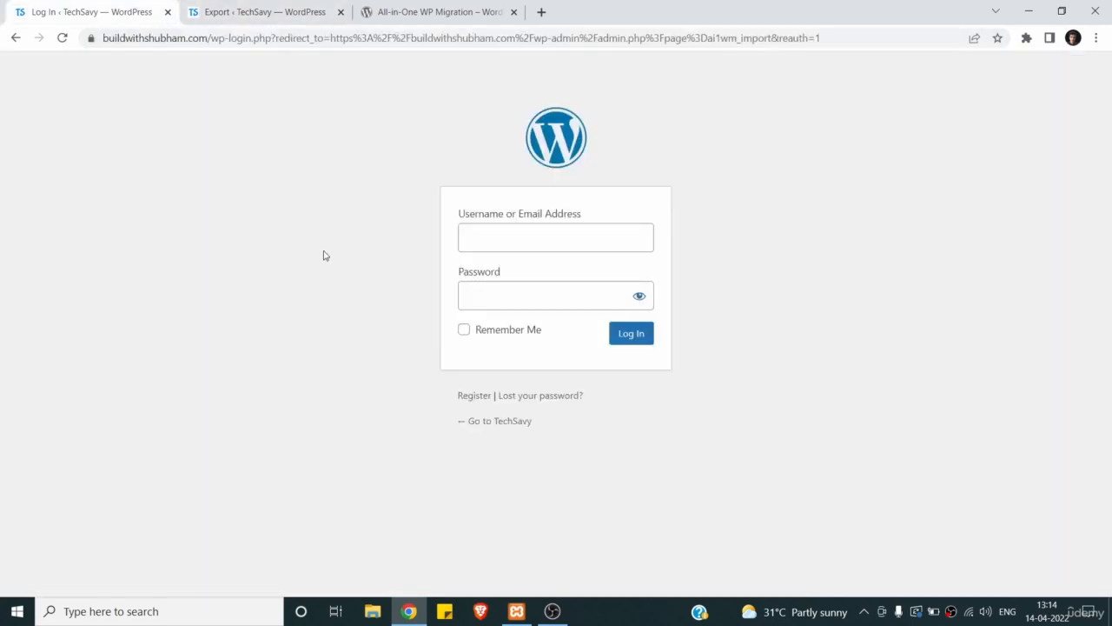
click(473, 226)
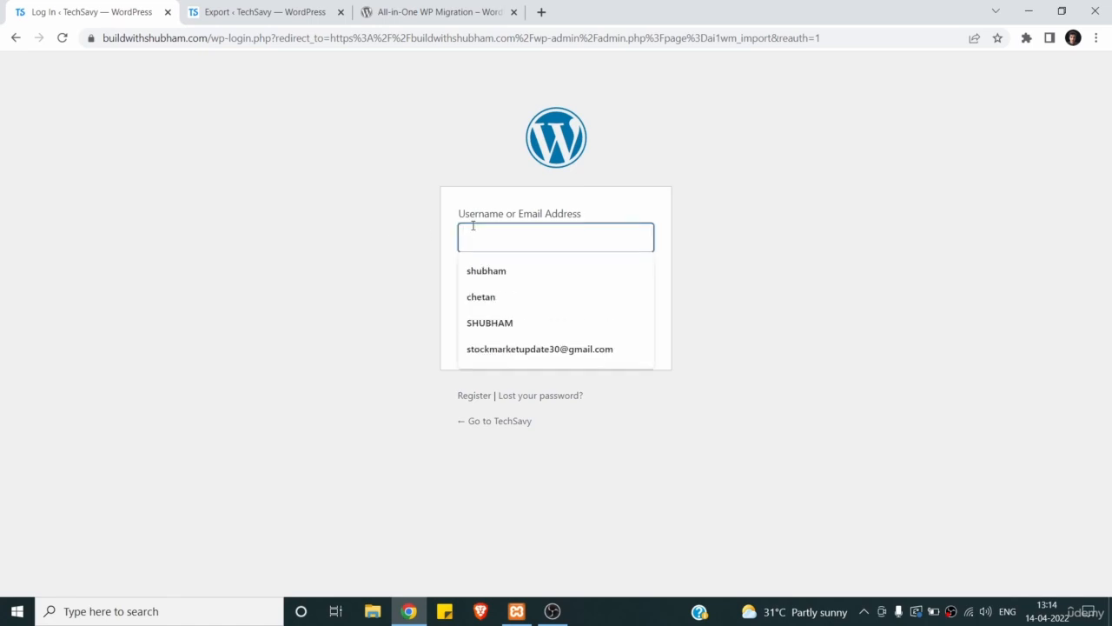
text(shubham)
key(Tab)
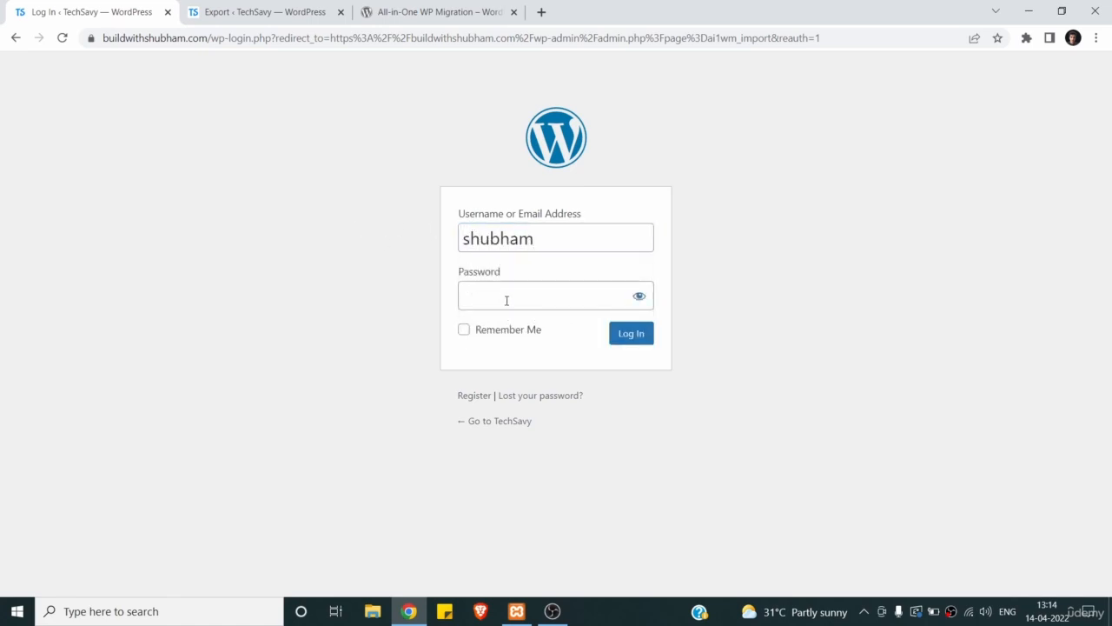
click(513, 302)
text(••••••••)
click(634, 300)
click(637, 341)
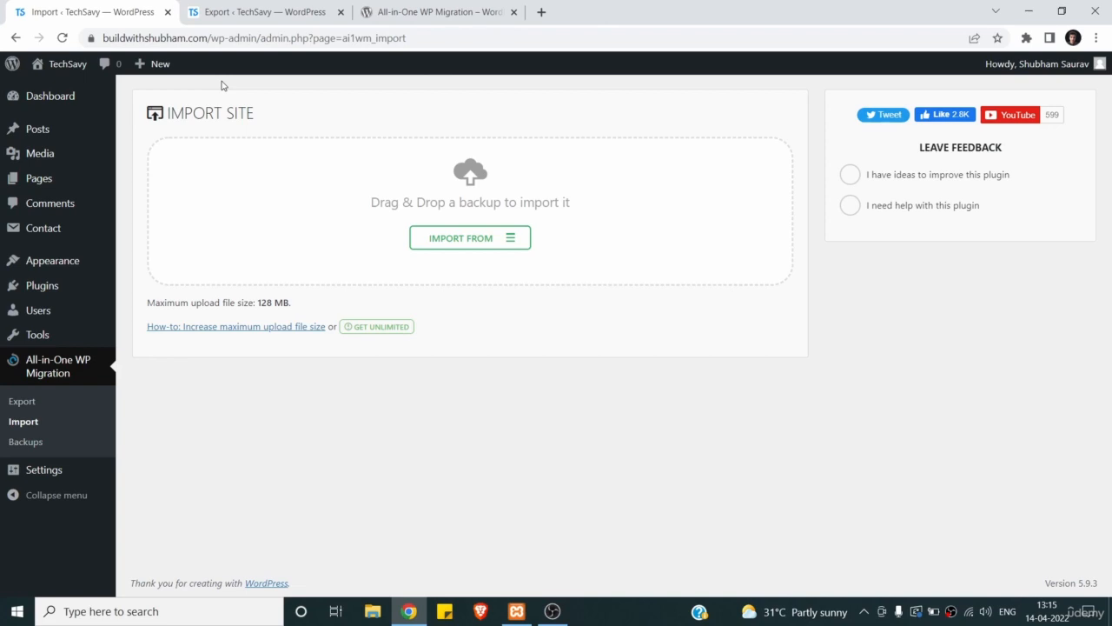
- Save the permalink structure as Post name, then go to the installed plugins list
mouse_move(31, 469)
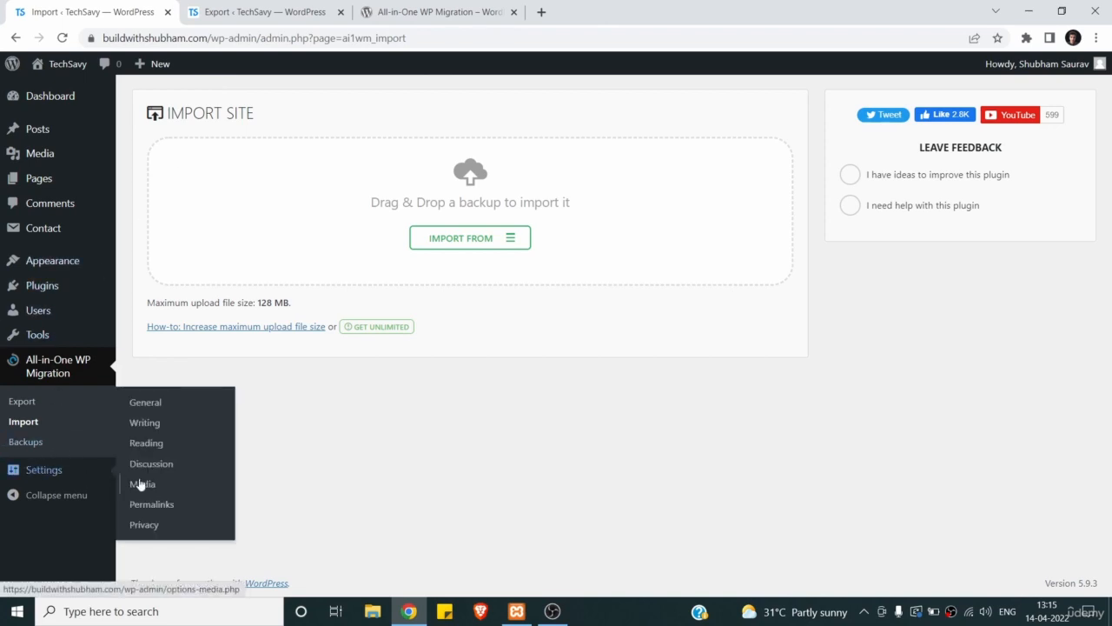
click(164, 507)
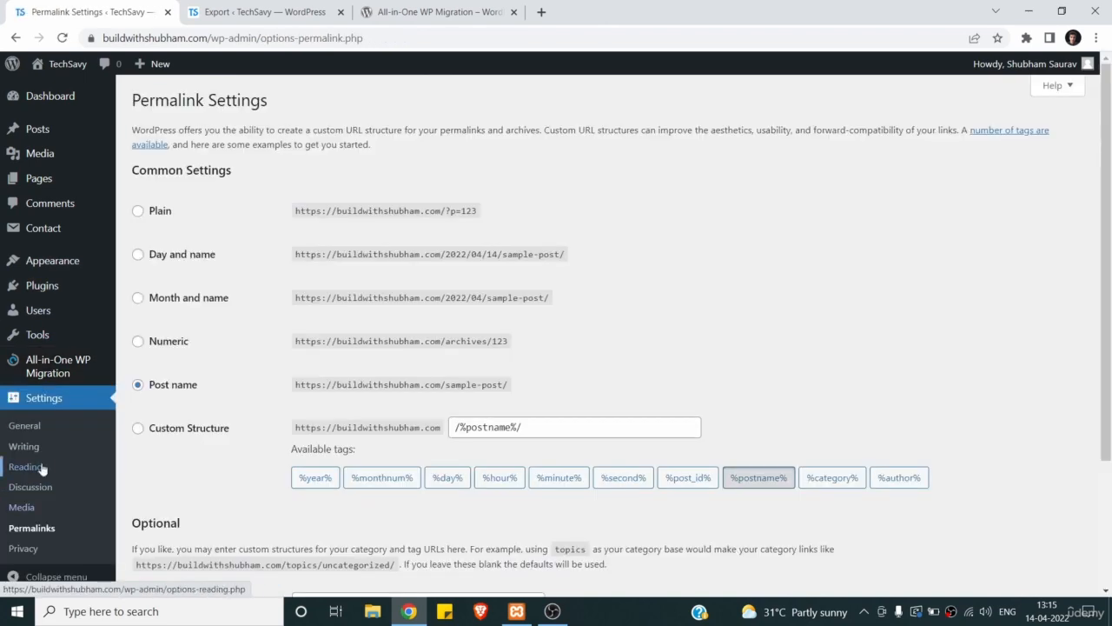
scroll(171, 264, down, 1)
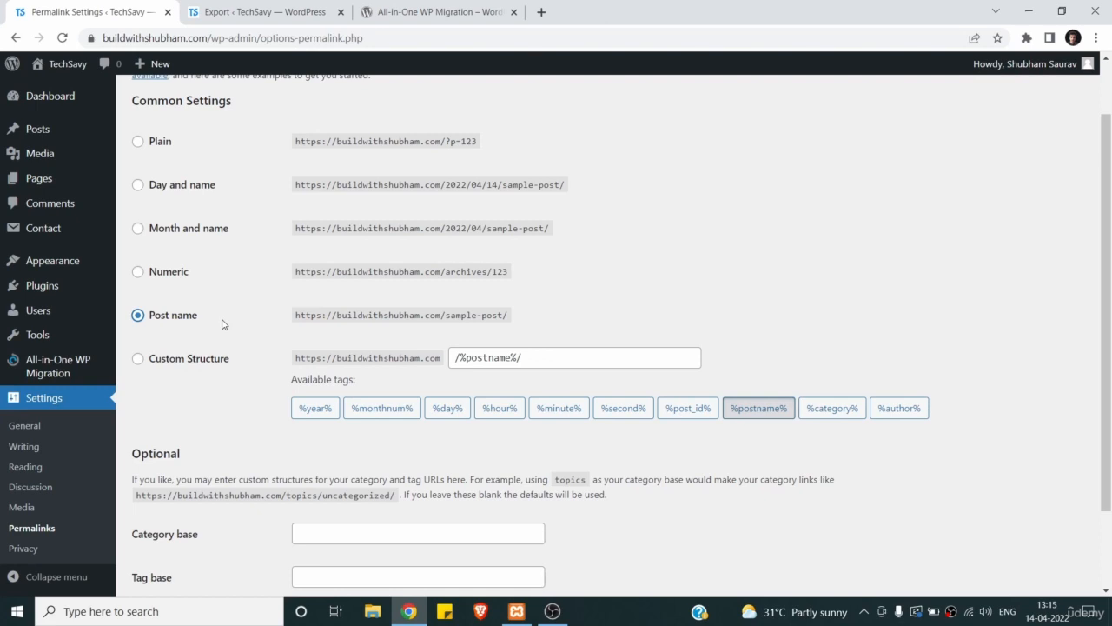
scroll(222, 324, down, 2)
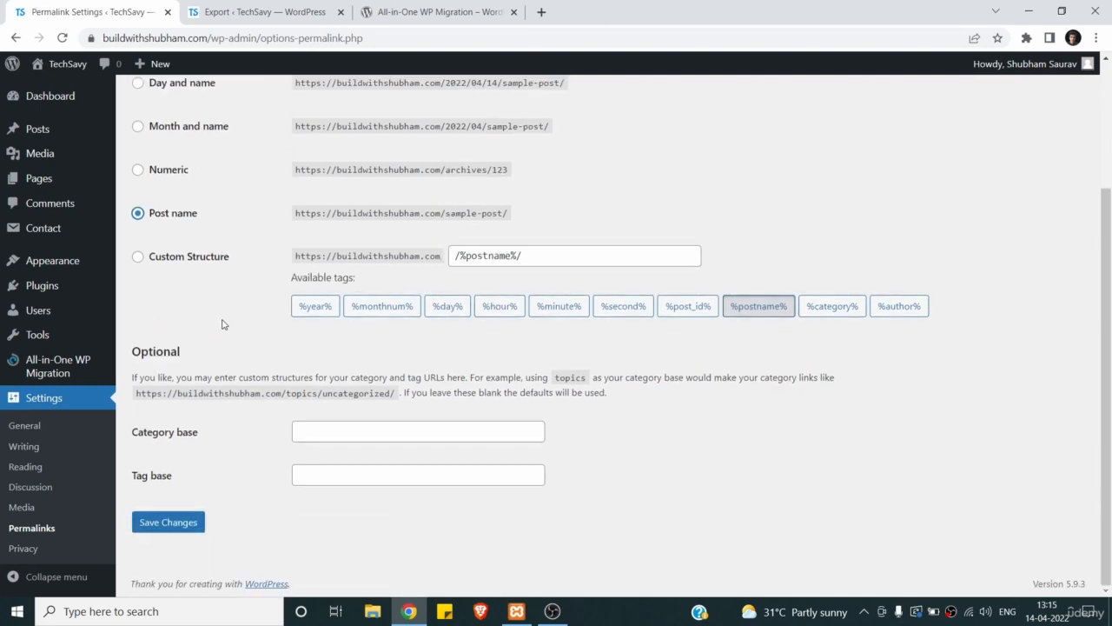
click(182, 521)
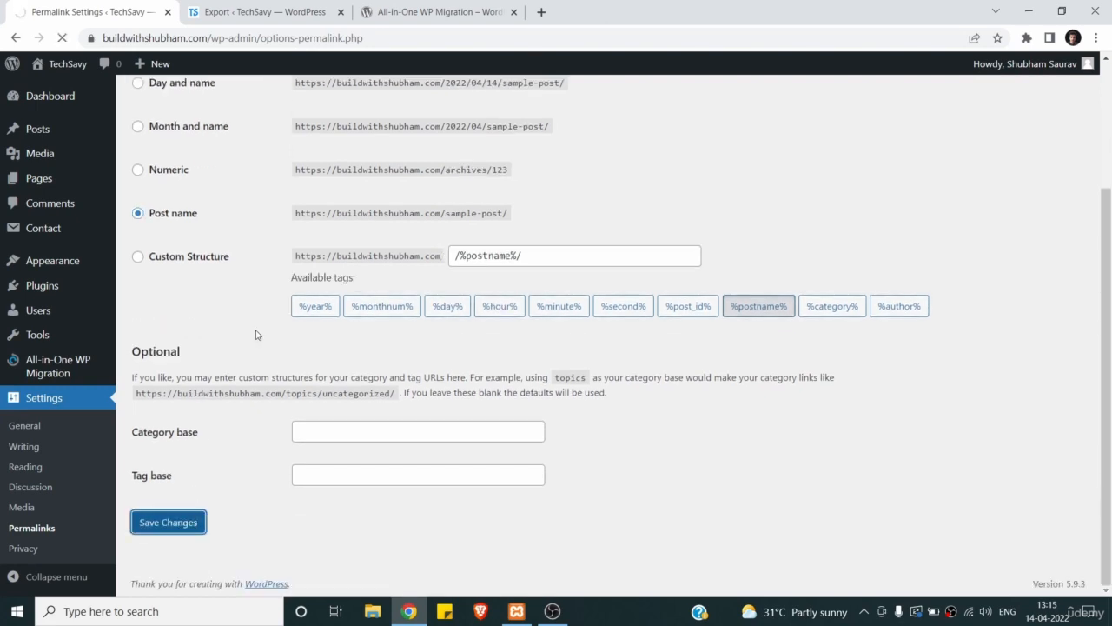
click(59, 292)
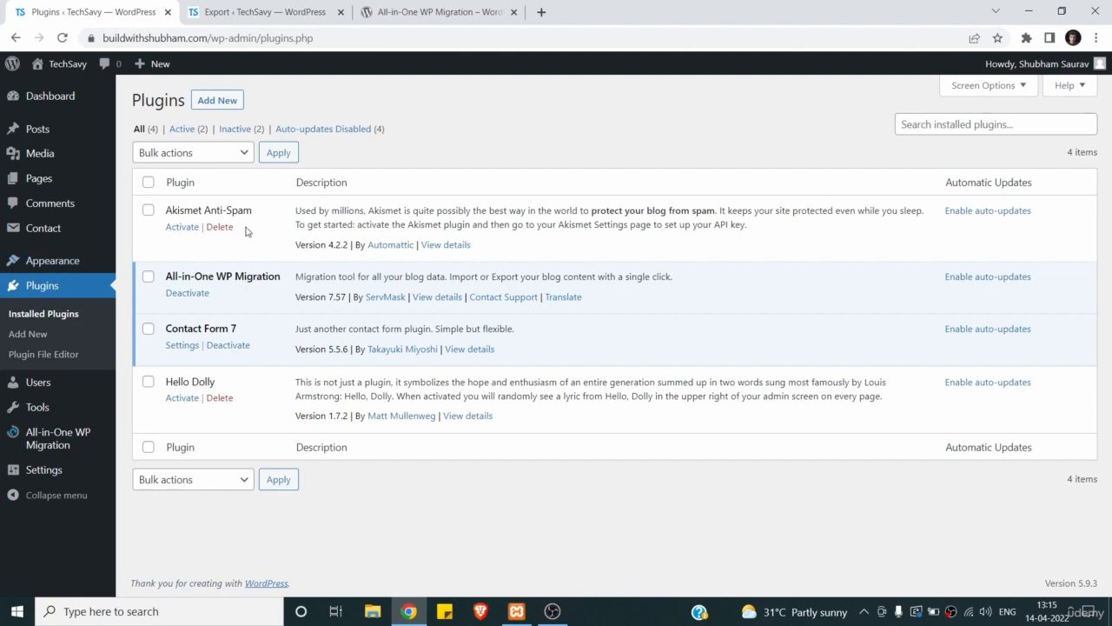
- Delete the Akismet Anti-Spam and Hello Dolly plugins
click(221, 226)
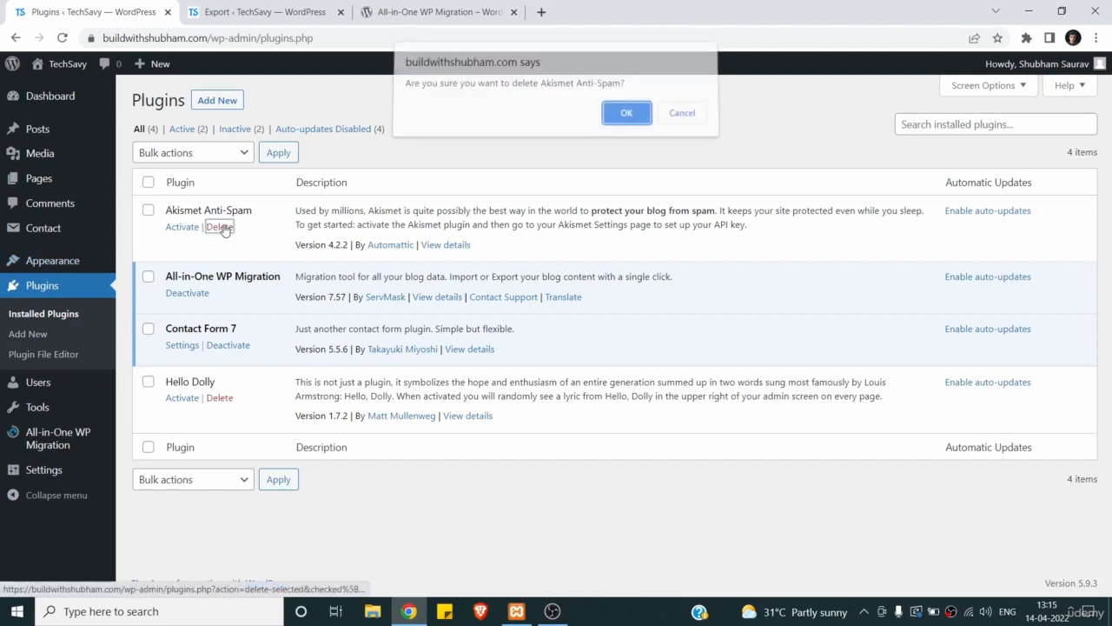
click(627, 119)
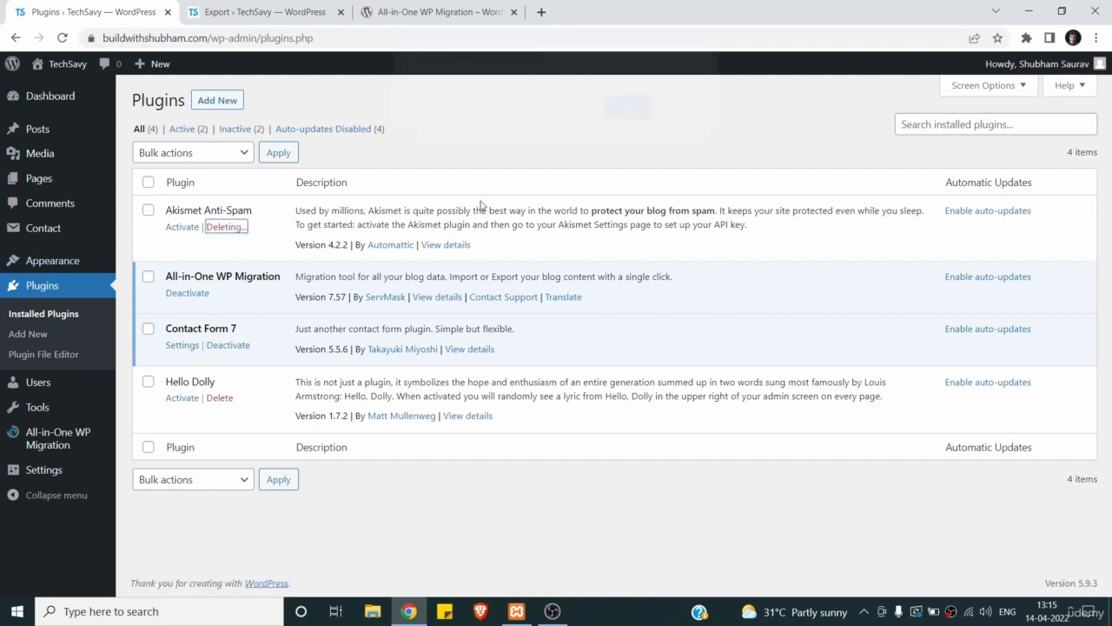
click(220, 363)
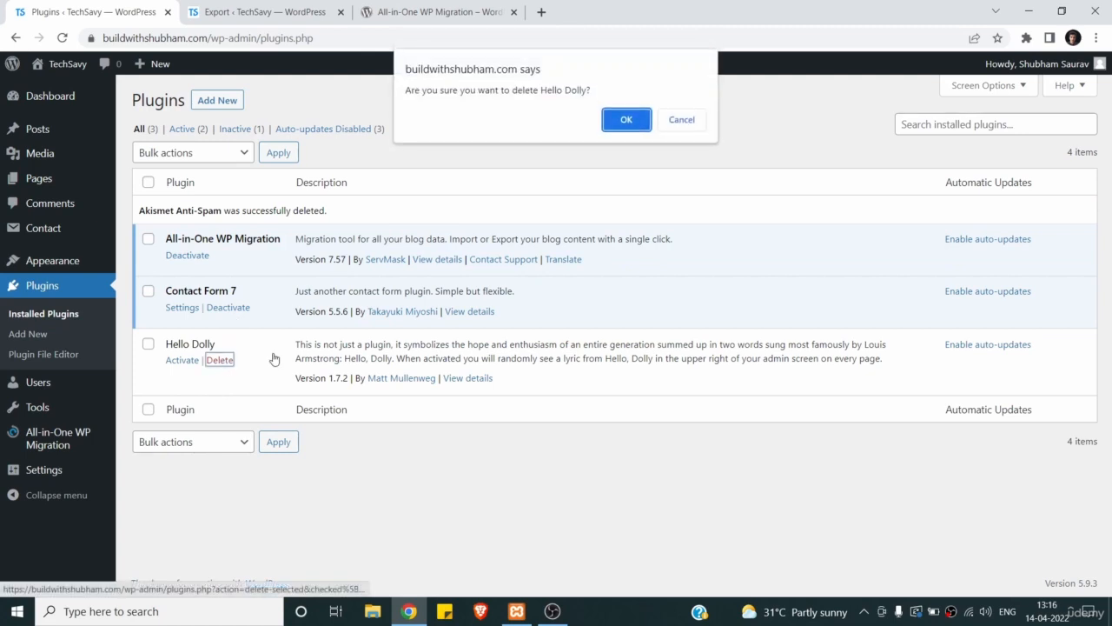
click(626, 118)
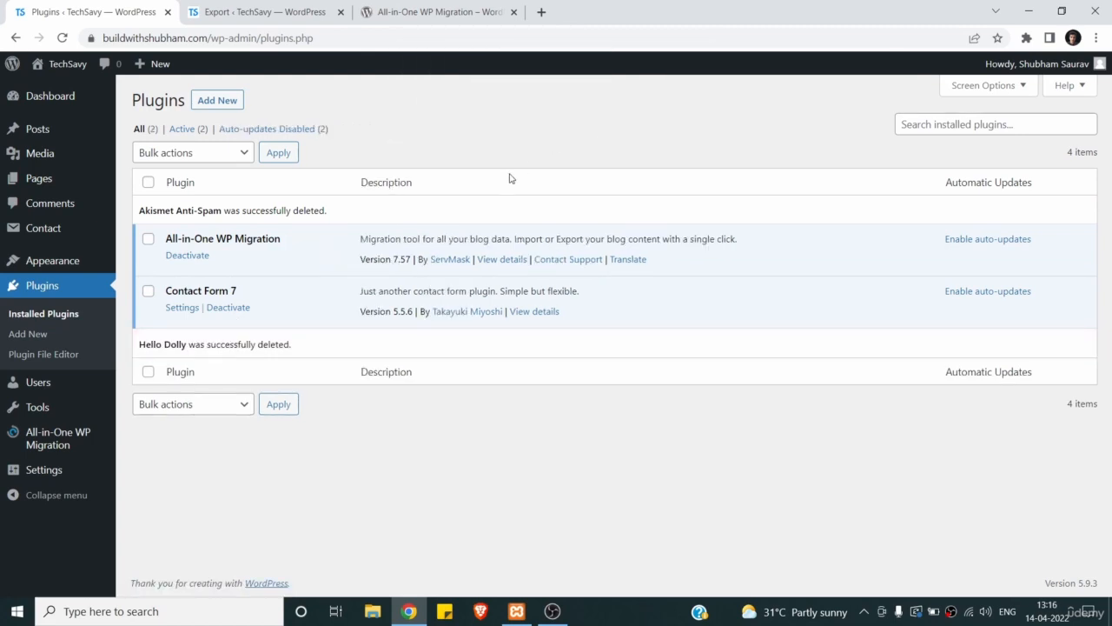
- Deactivate and delete All-in-One WP Migration with its data, then view the live front page
click(187, 255)
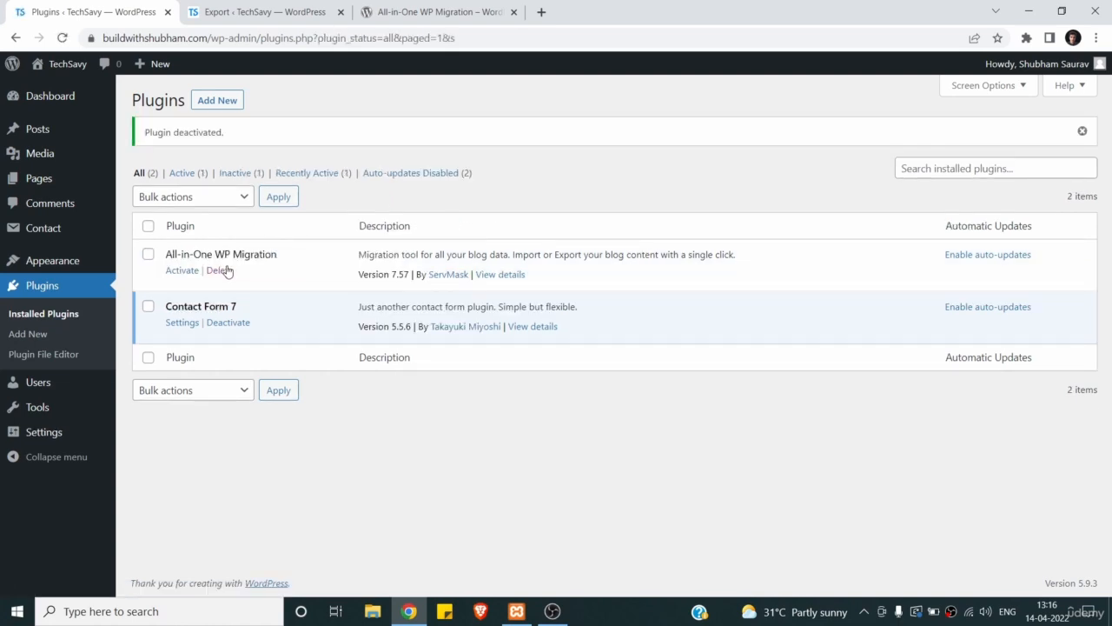
click(221, 270)
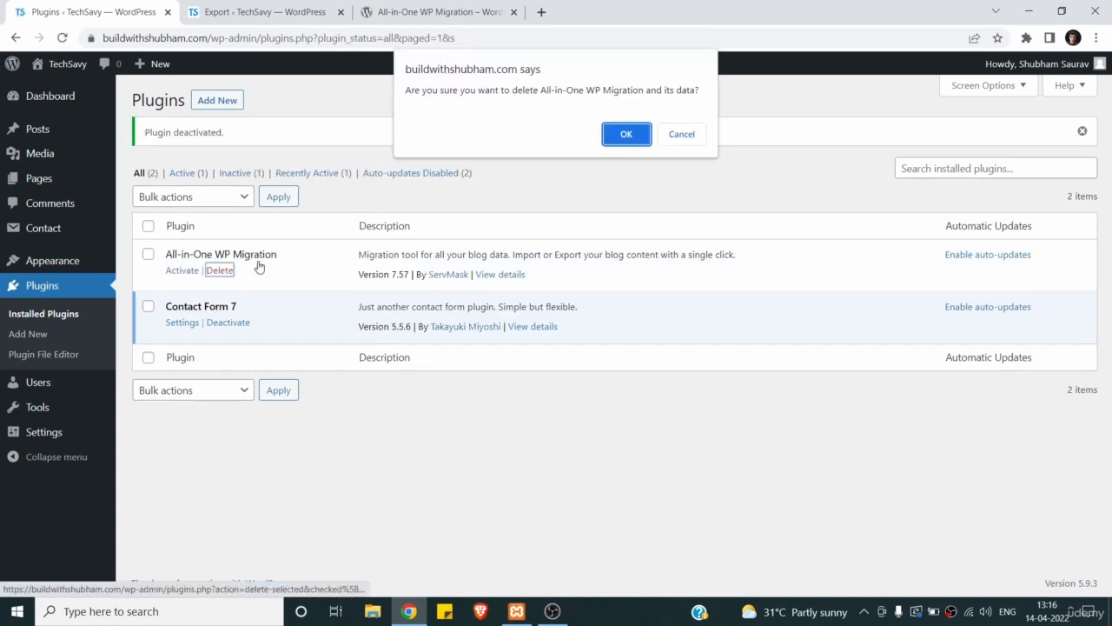
click(639, 131)
mouse_move(74, 65)
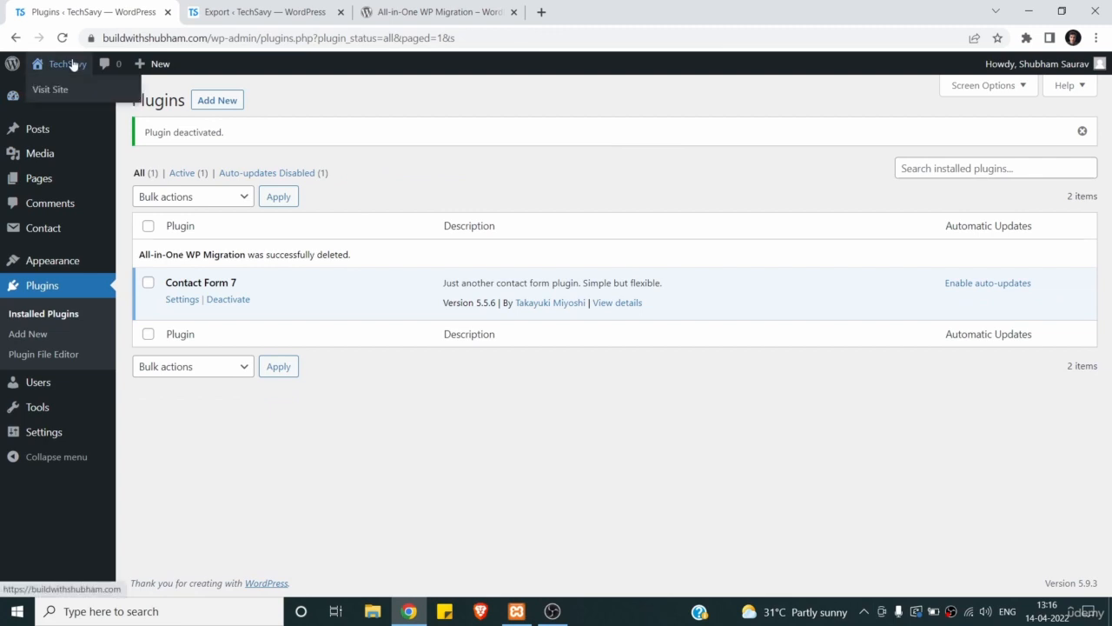
click(70, 93)
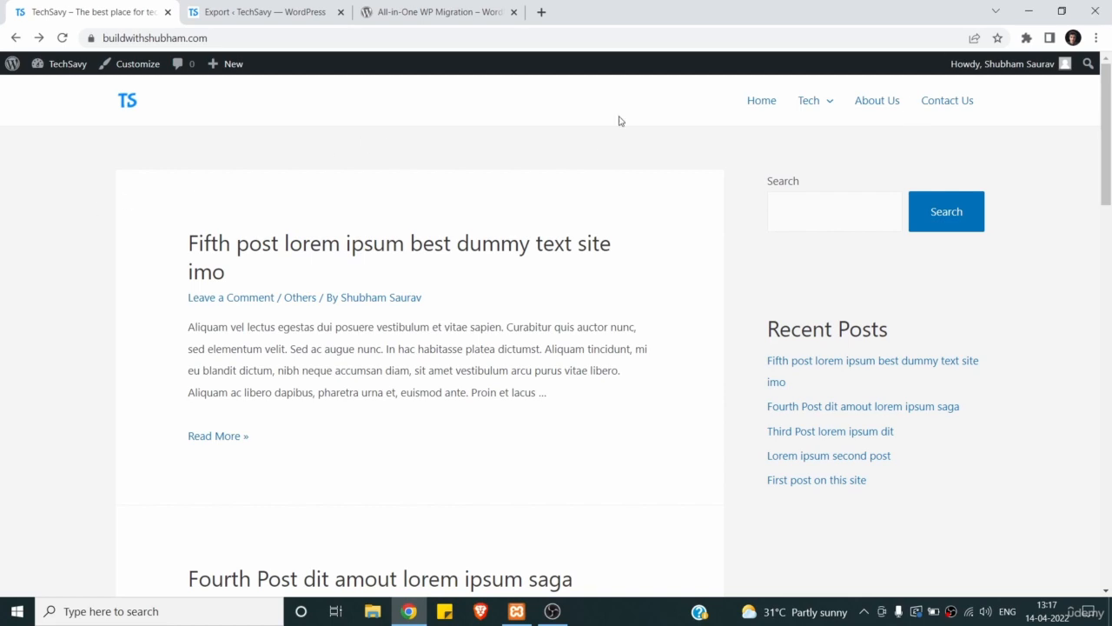
- Open the admin user's Edit Profile page from the Howdy menu
mouse_move(1039, 60)
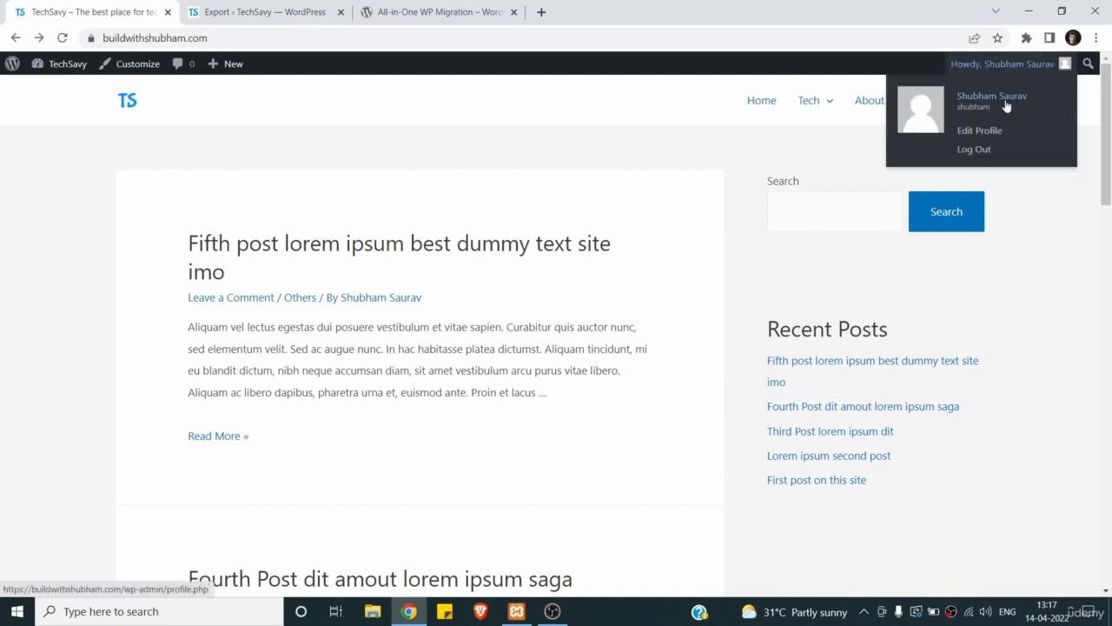
click(980, 131)
- Replace the admin's generated password with a new strong 15-character password and update the profile
scroll(461, 263, down, 4)
scroll(461, 263, down, 6)
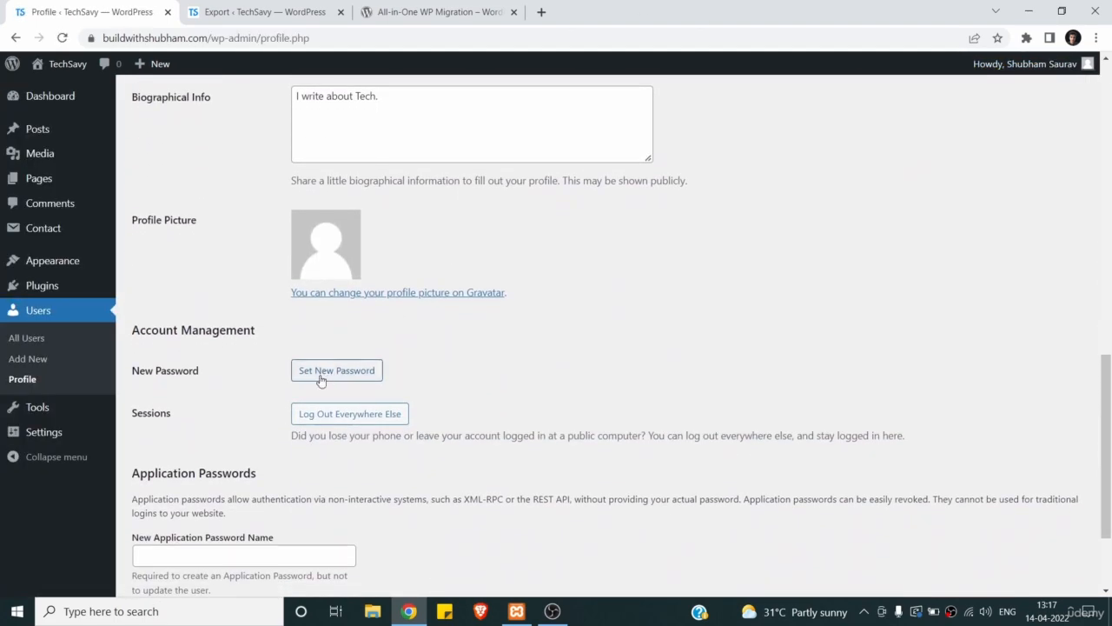
click(320, 372)
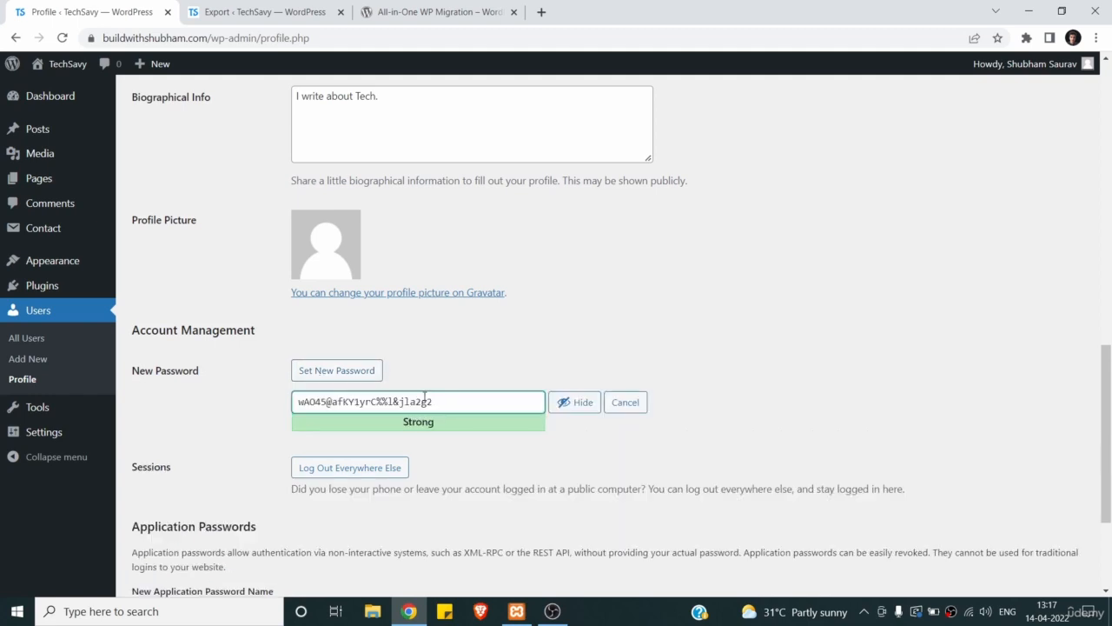
drag(450, 402, 258, 397)
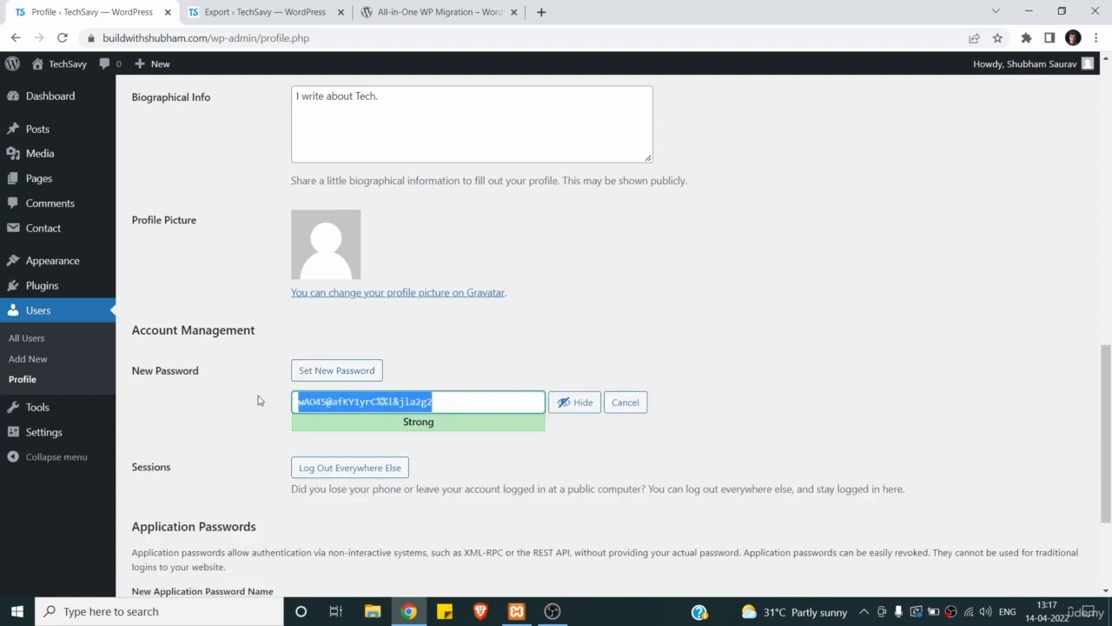
click(569, 402)
click(425, 398)
key(ctrl+a)
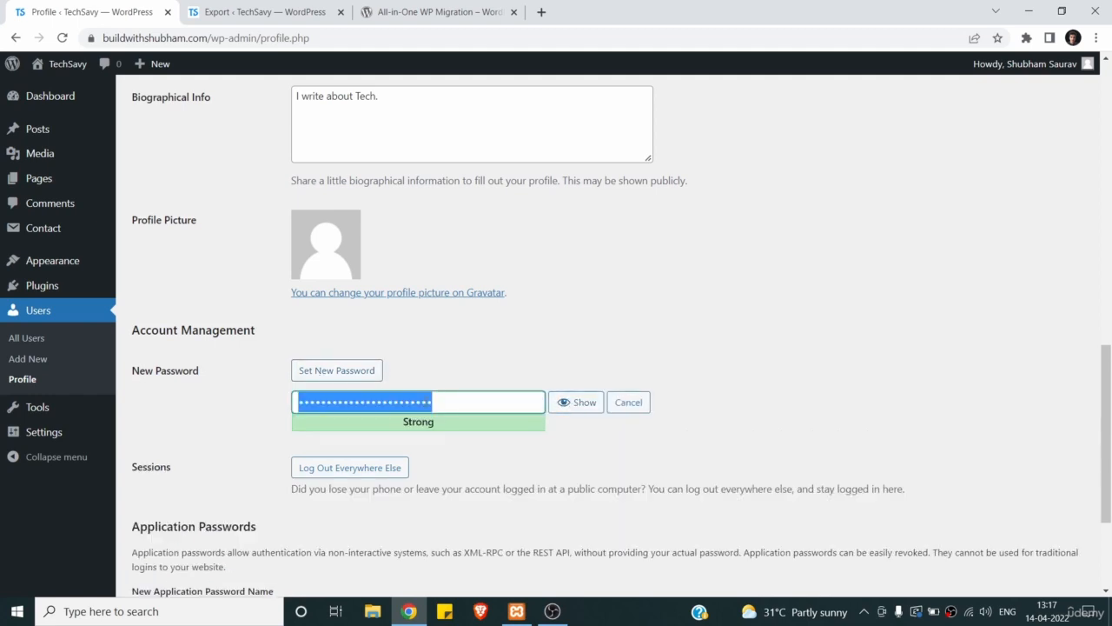
text(•••••••)
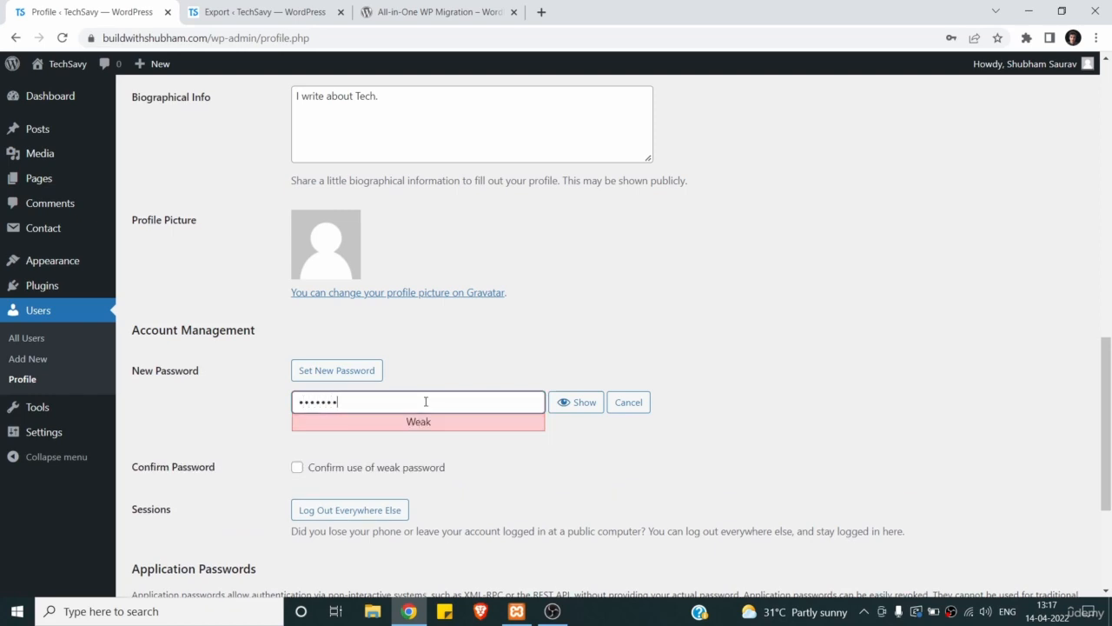
text(••••••••)
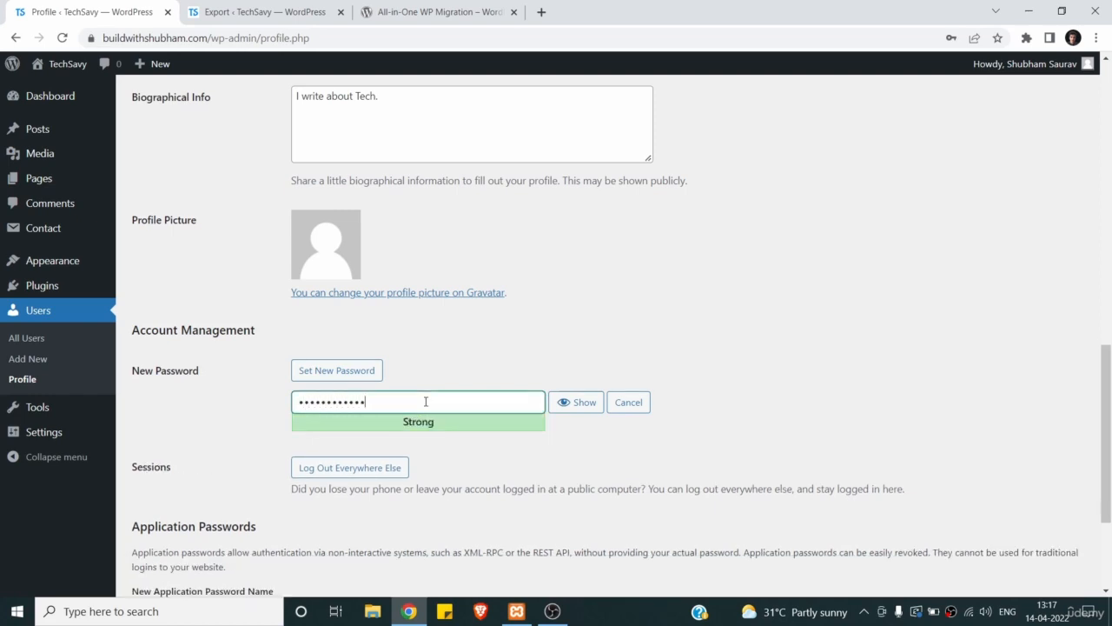
scroll(426, 401, down, 3)
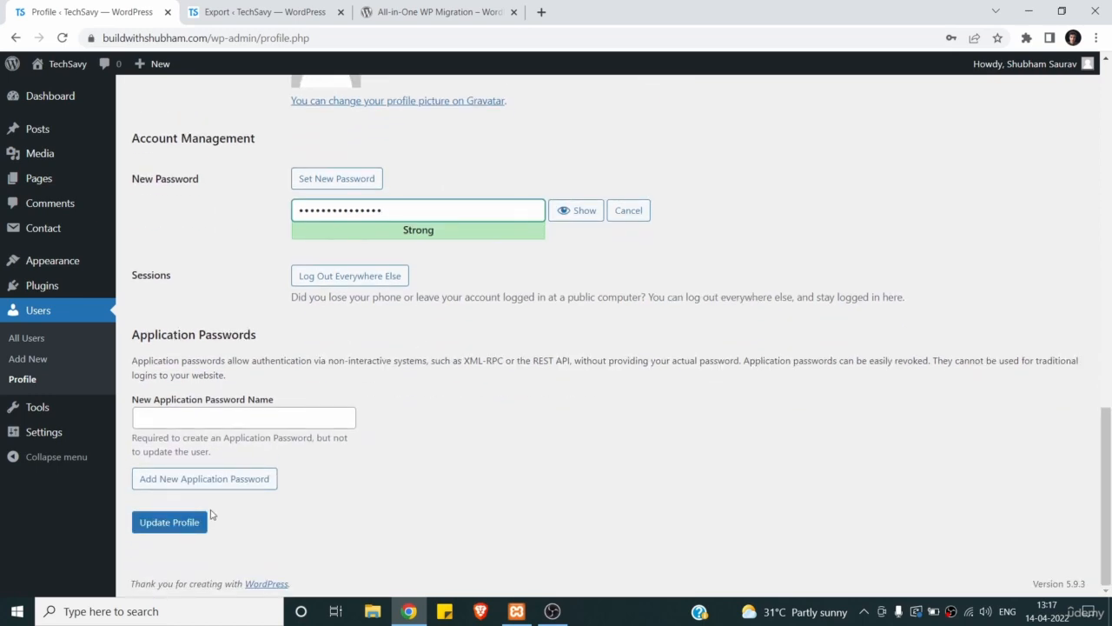
click(191, 530)
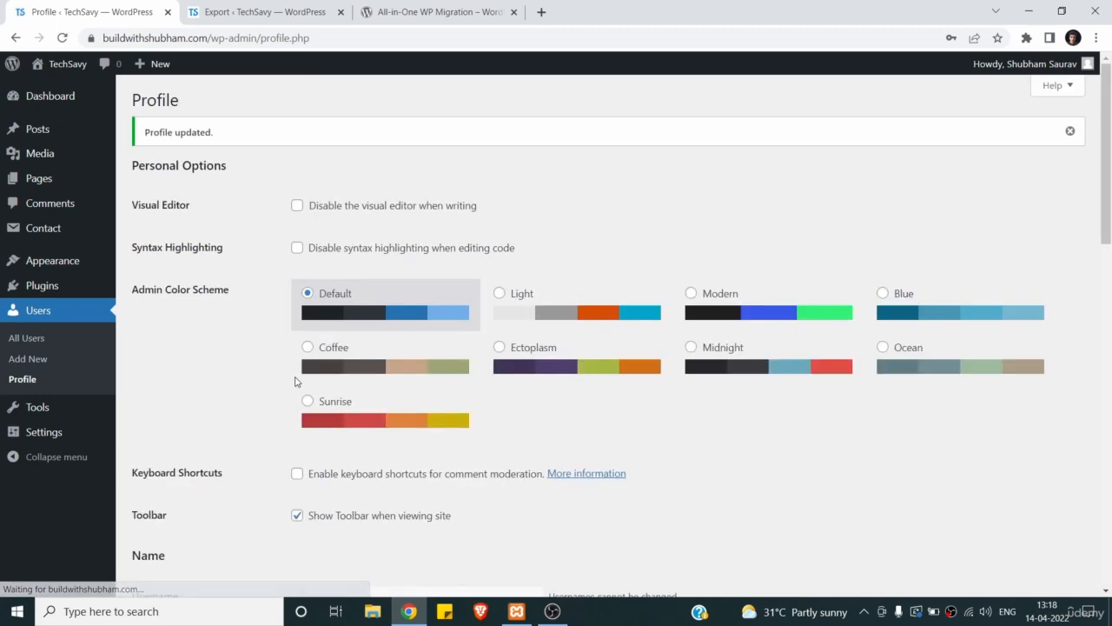
- Log out from the Howdy menu, then log back in with the admin username and new password
mouse_move(1018, 68)
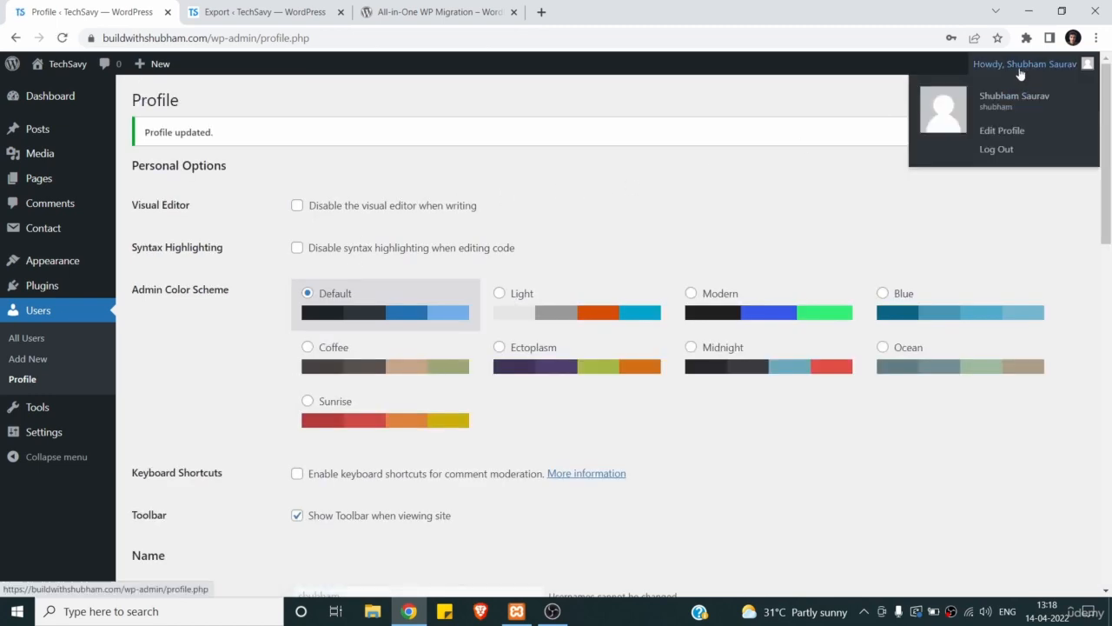
click(974, 153)
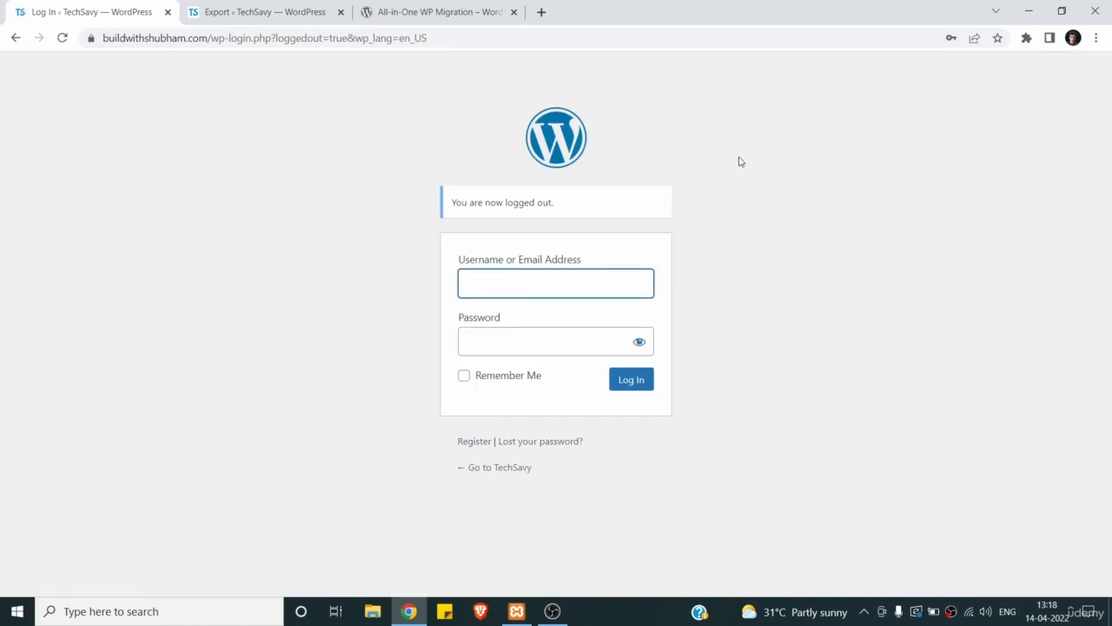
text(shubham)
key(Tab)
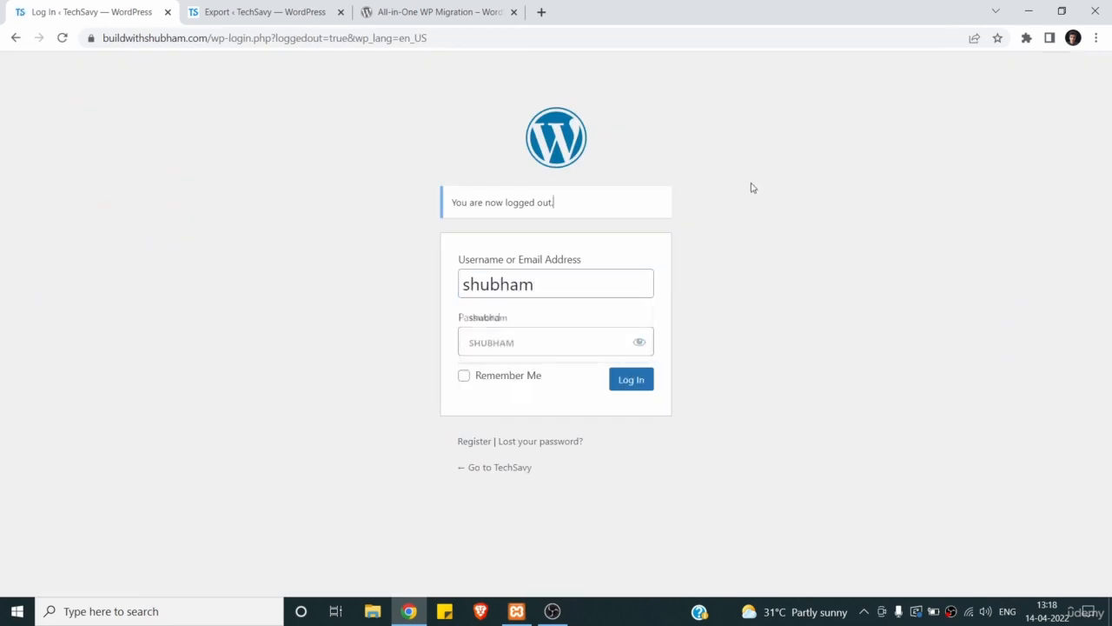
click(557, 337)
text(1234)
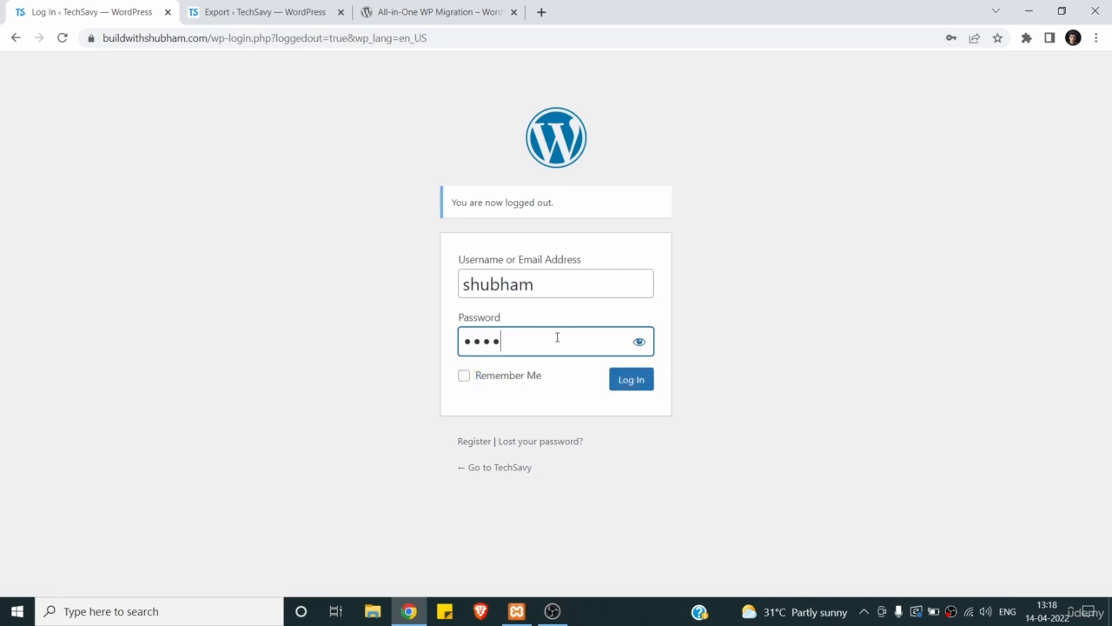
text(56789012345)
click(641, 380)
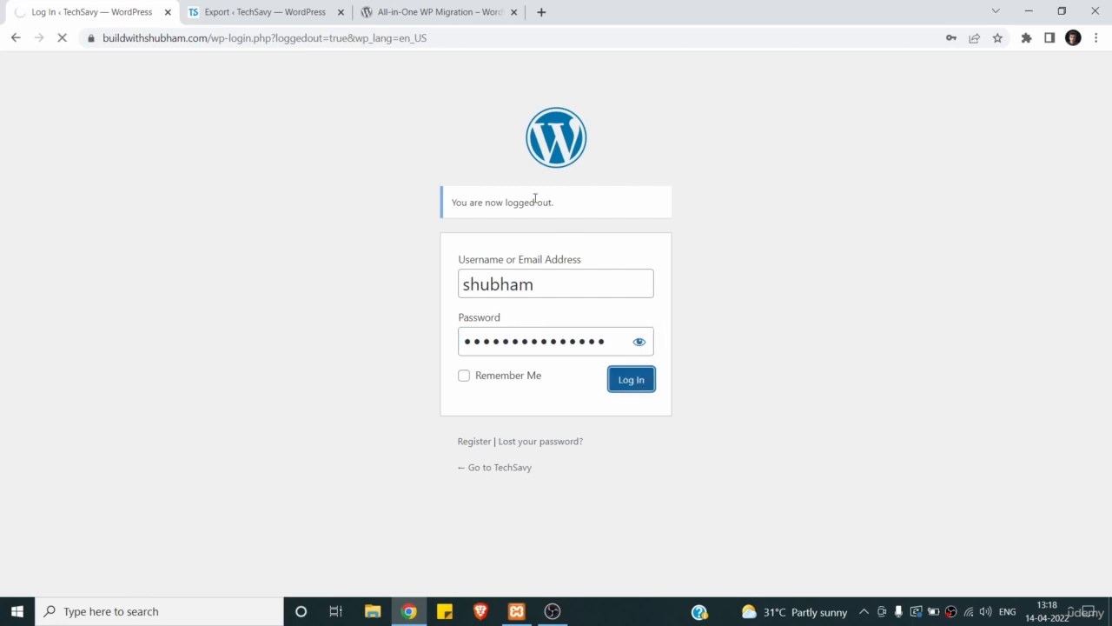